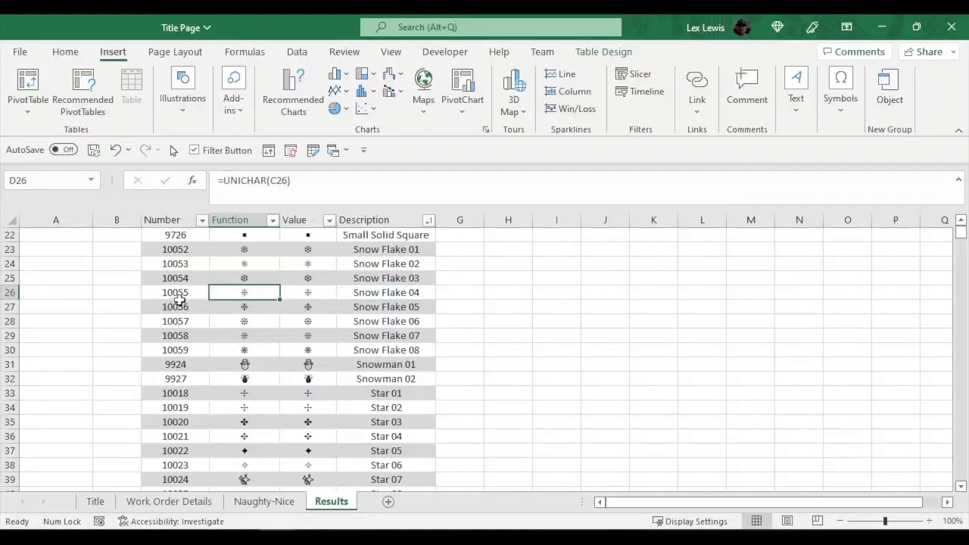
Inspect the Snow Flake 04 row's Unicode number, its UNICHAR function cell and its pasted symbol value on the Results sheet.
{"action": "left_click", "coordinate": [181, 295]}
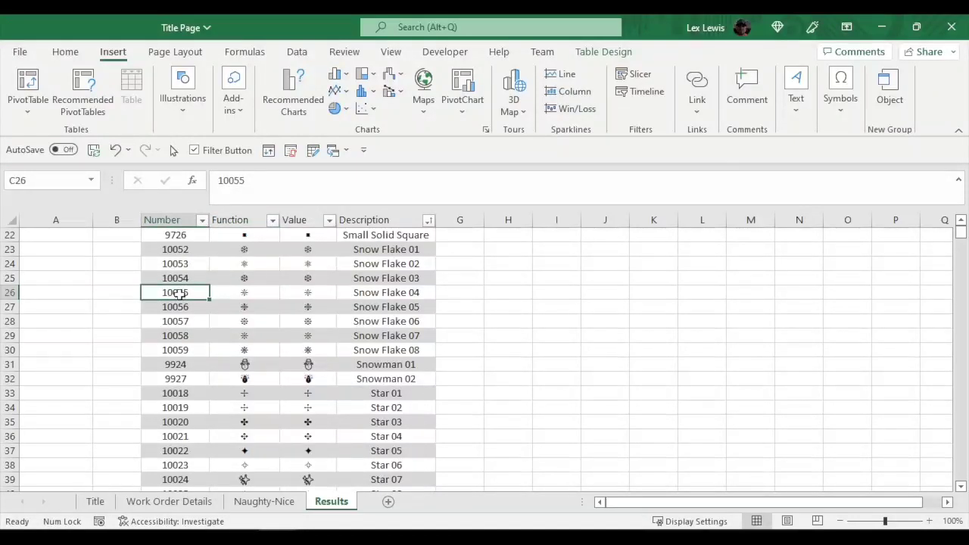
{"action": "left_click", "coordinate": [268, 291]}
{"action": "left_click", "coordinate": [295, 292]}
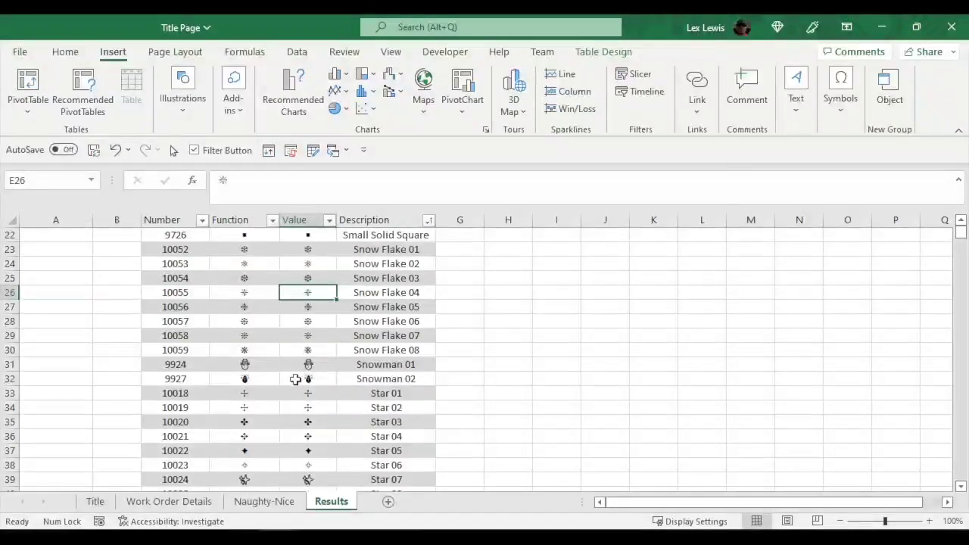
{"action": "left_click", "coordinate": [479, 291]}
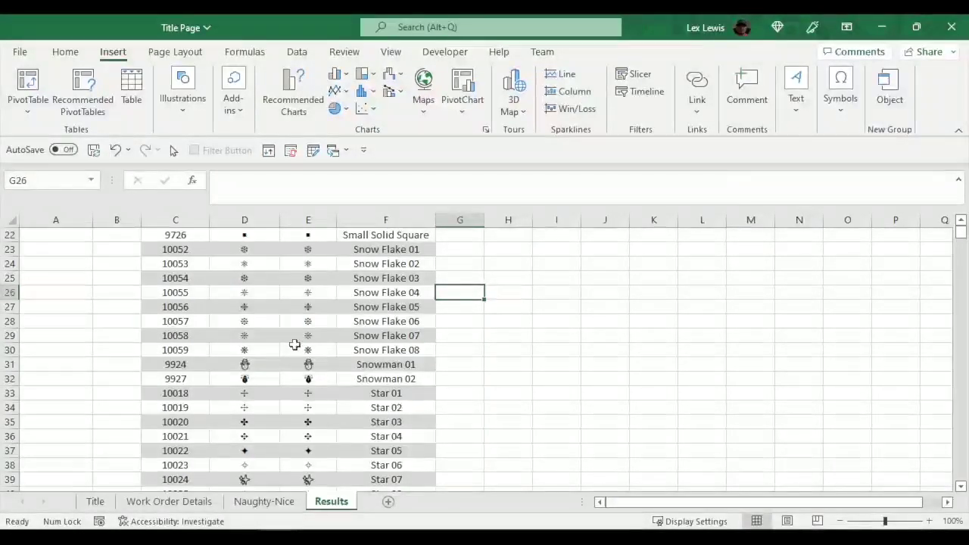
Open the Work Order Details sheet and examine the work order number column of the table.
{"action": "left_click", "coordinate": [182, 503]}
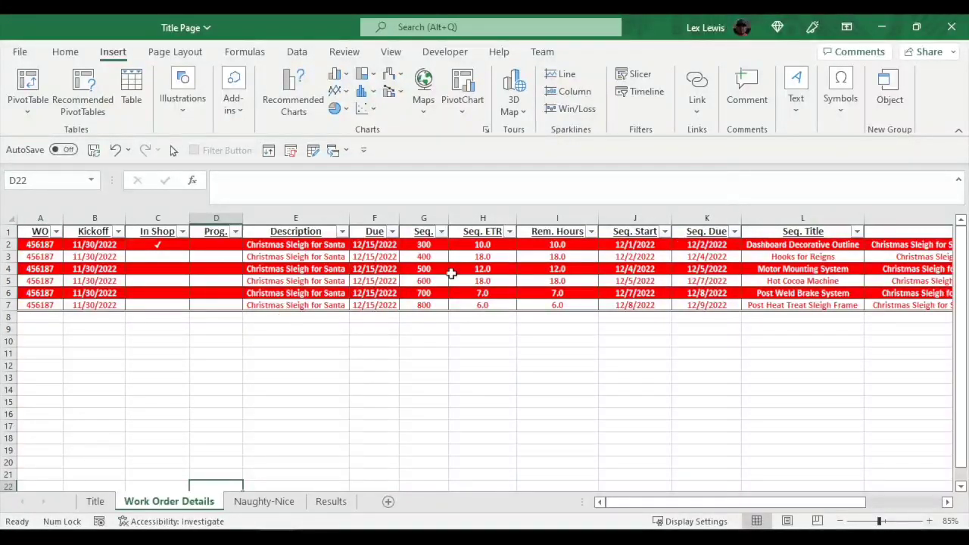
{"action": "left_click", "coordinate": [66, 281]}
{"action": "left_click", "coordinate": [68, 245]}
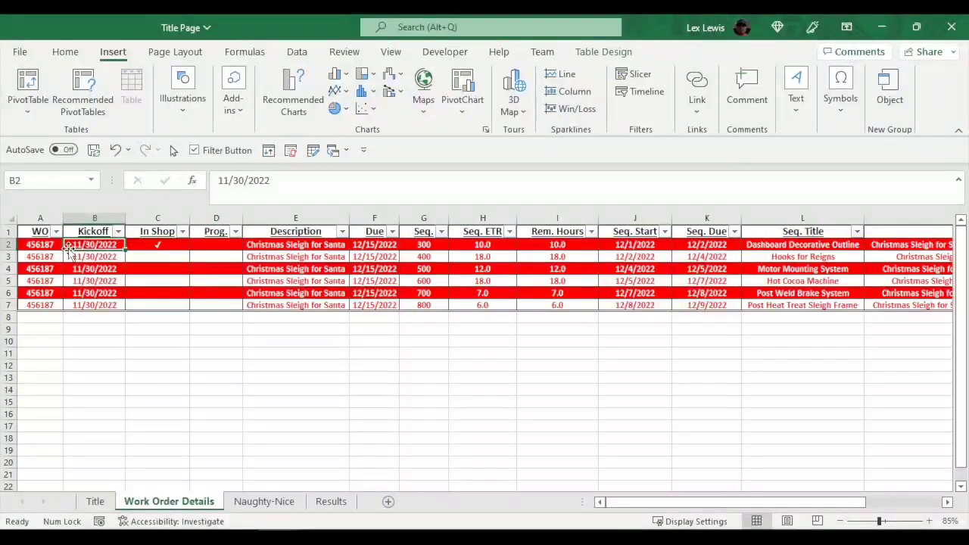
{"action": "left_click_drag", "start_coordinate": [42, 244], "coordinate": [44, 303]}
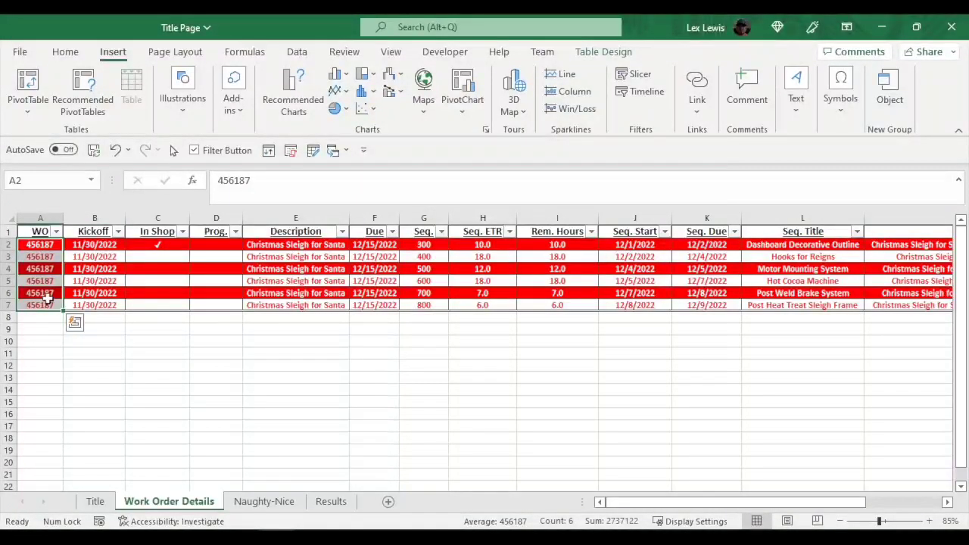
{"action": "scroll", "coordinate": [30, 325], "scroll_direction": "down", "scroll_amount": 2}
{"action": "scroll", "coordinate": [26, 250], "scroll_direction": "up", "scroll_amount": 2}
{"action": "scroll", "coordinate": [27, 454], "scroll_direction": "down", "scroll_amount": 4}
{"action": "scroll", "coordinate": [27, 440], "scroll_direction": "down", "scroll_amount": 2}
{"action": "scroll", "coordinate": [35, 364], "scroll_direction": "up", "scroll_amount": 6}
Review the Kickoff, In Shop, Prog., Description, Due and Seq. columns of the work order table.
{"action": "left_click_drag", "start_coordinate": [87, 242], "coordinate": [95, 298]}
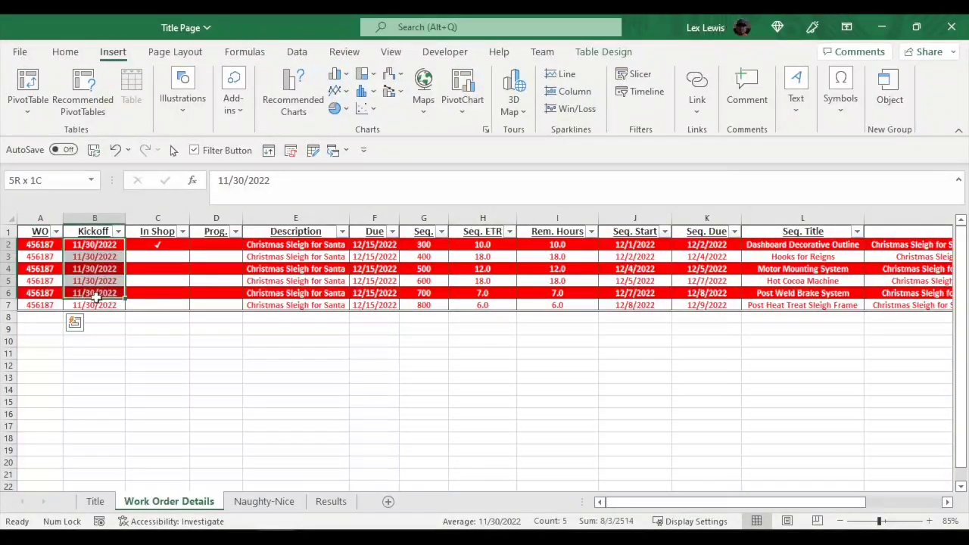
{"action": "left_click_drag", "start_coordinate": [158, 244], "coordinate": [201, 303]}
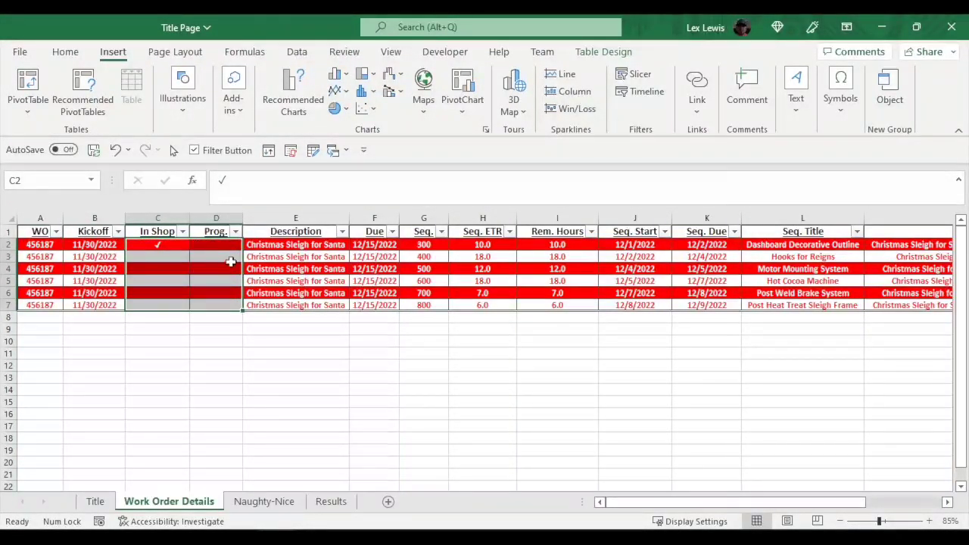
{"action": "left_click", "coordinate": [262, 244]}
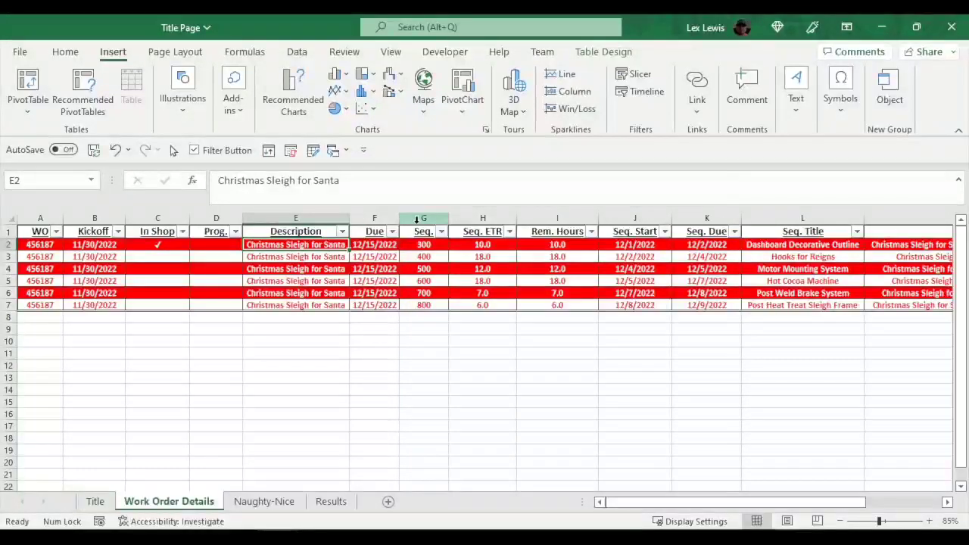
{"action": "left_click_drag", "start_coordinate": [386, 245], "coordinate": [383, 305]}
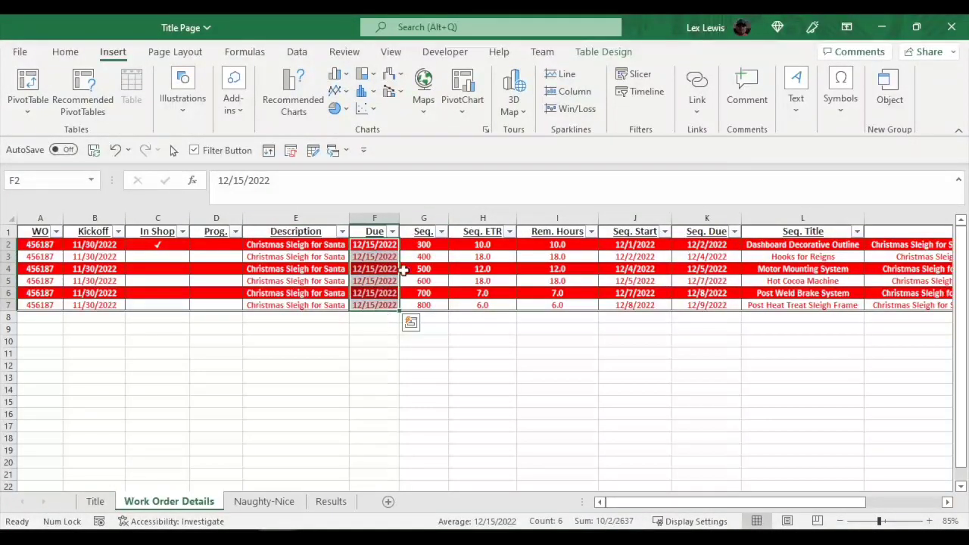
{"action": "left_click_drag", "start_coordinate": [421, 245], "coordinate": [424, 305]}
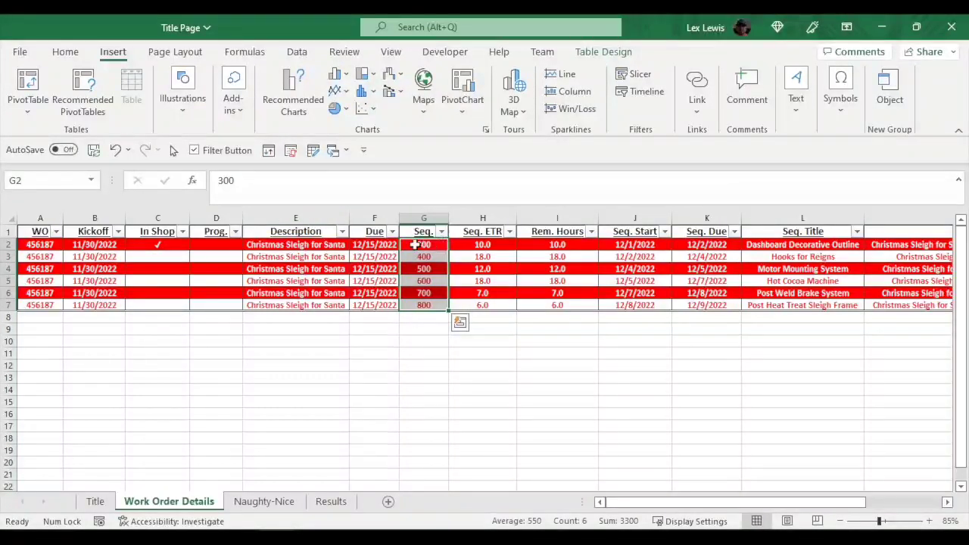
Read through the Seq. Title entries from Dashboard Decorative Outline to Post Heat Treat Sleigh Frame.
{"action": "left_click", "coordinate": [753, 246]}
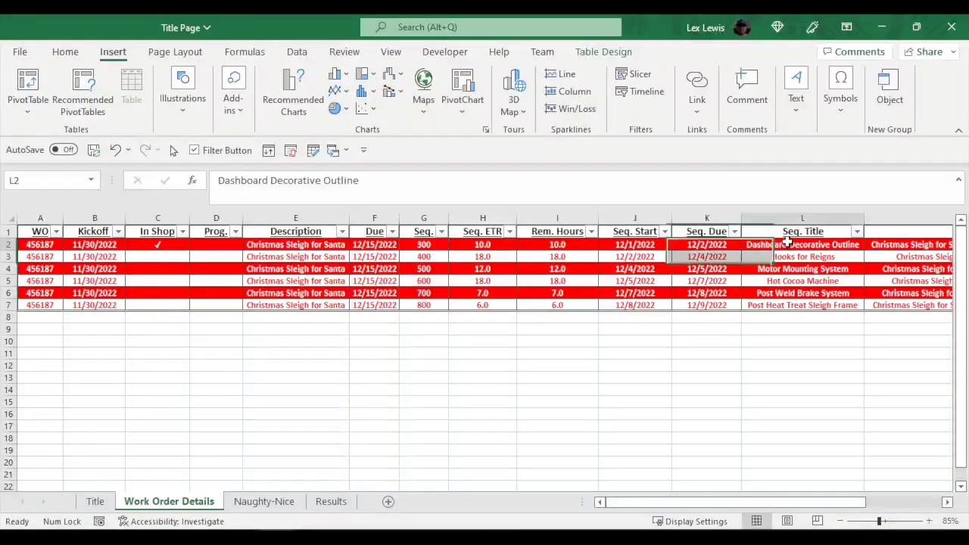
{"action": "left_click", "coordinate": [750, 260]}
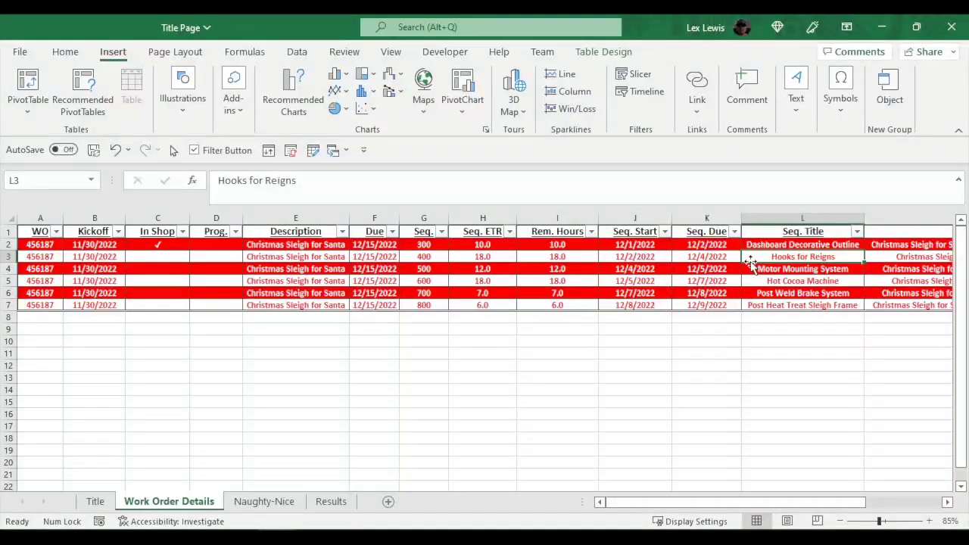
{"action": "left_click", "coordinate": [761, 271]}
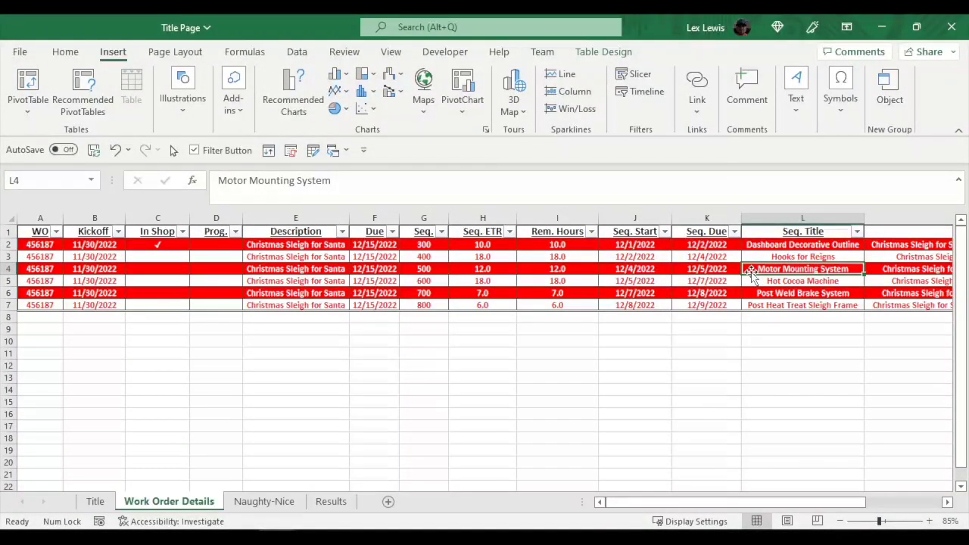
{"action": "left_click", "coordinate": [757, 281]}
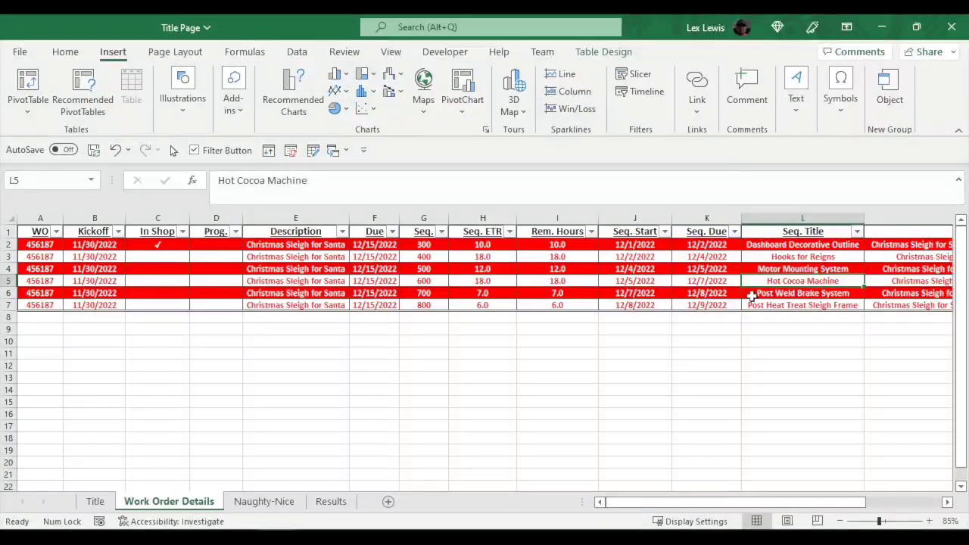
{"action": "left_click", "coordinate": [751, 296]}
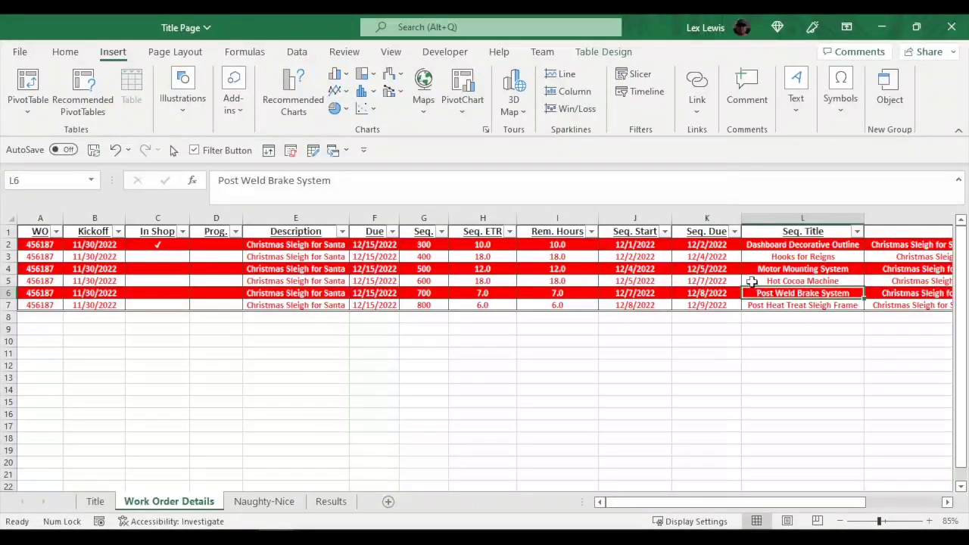
{"action": "left_click", "coordinate": [750, 306]}
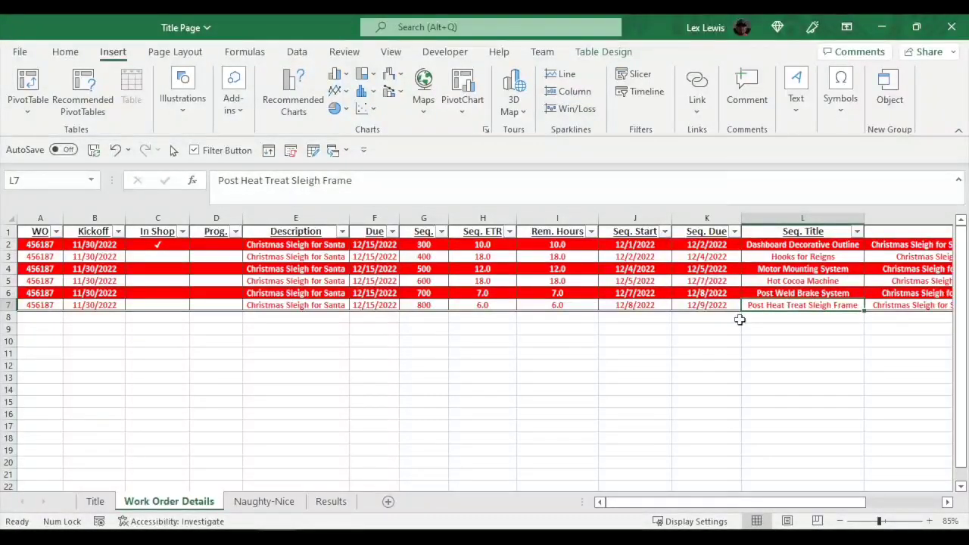
{"action": "left_click", "coordinate": [776, 293]}
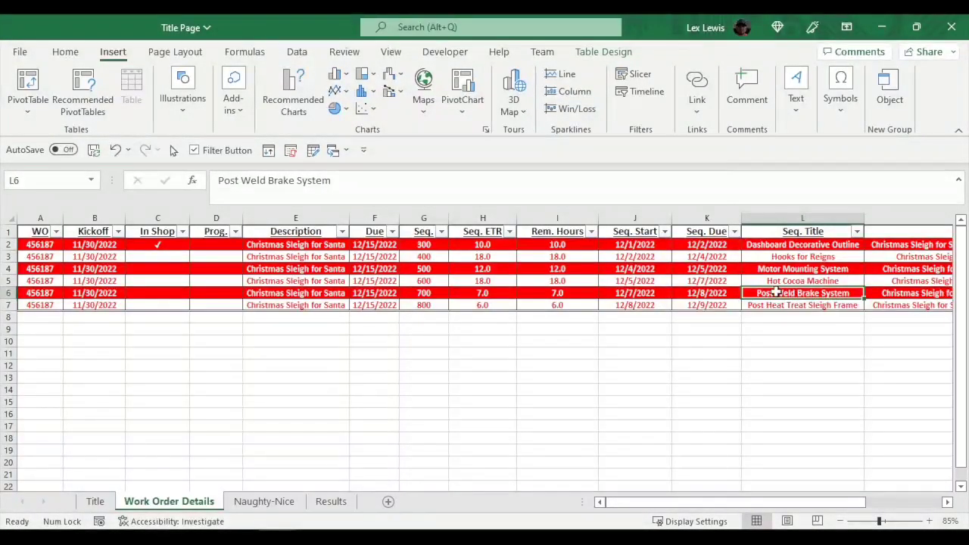
Examine the WC Desc. and PM columns across all rows of the work order table.
{"action": "key", "text": "Right"}
{"action": "key", "text": "Right"}
{"action": "key", "text": "Right"}
{"action": "key", "text": "Left"}
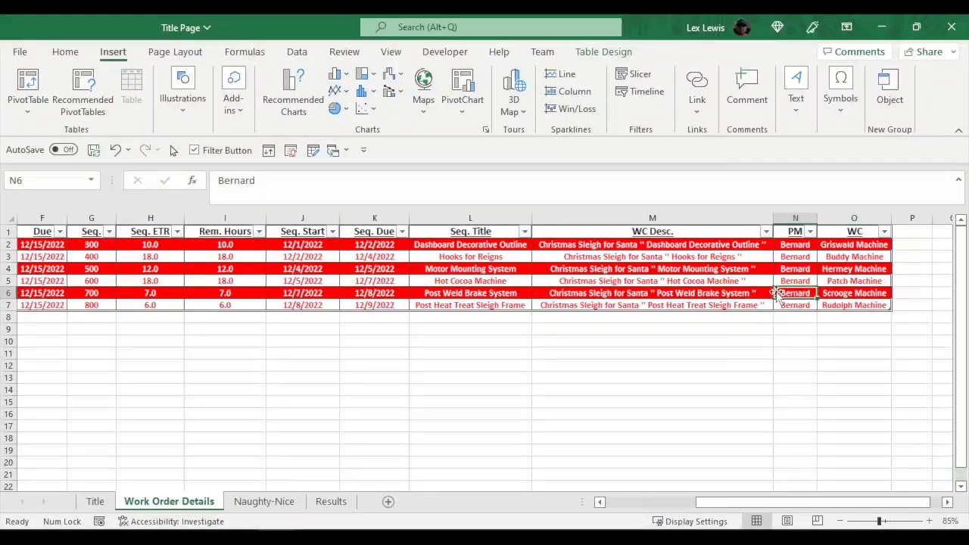
{"action": "key", "text": "Left"}
{"action": "key", "text": "Up"}
{"action": "key", "text": "Up"}
{"action": "key", "text": "Up"}
{"action": "key", "text": "Up"}
{"action": "key", "text": "Down"}
{"action": "key", "text": "Down"}
{"action": "key", "text": "Right"}
{"action": "key", "text": "Up"}
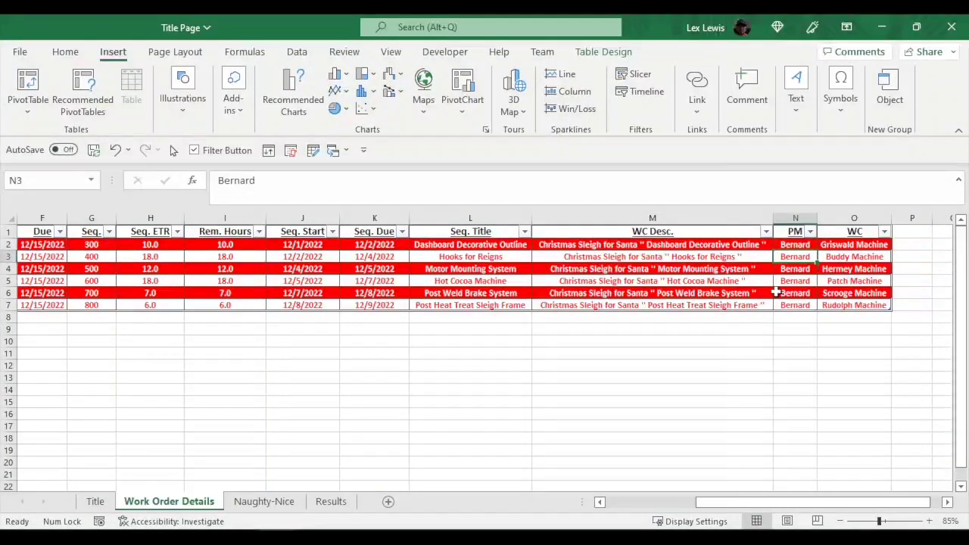
{"action": "key", "text": "Up"}
{"action": "key", "text": "Down"}
{"action": "key", "text": "Down"}
{"action": "key", "text": "Down"}
{"action": "key", "text": "Down"}
{"action": "key", "text": "Down"}
{"action": "key", "text": "Up"}
{"action": "key", "text": "Up"}
{"action": "key", "text": "Up"}
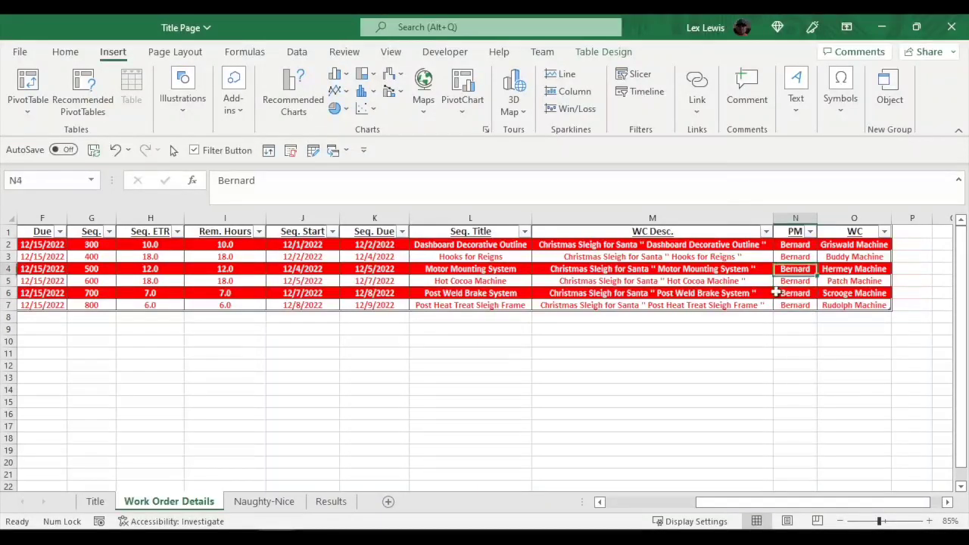
{"action": "key", "text": "Up"}
{"action": "key", "text": "Up"}
Go through the machines assigned in the WC column, from Griswald Machine to Rudolph Machine.
{"action": "key", "text": "Right"}
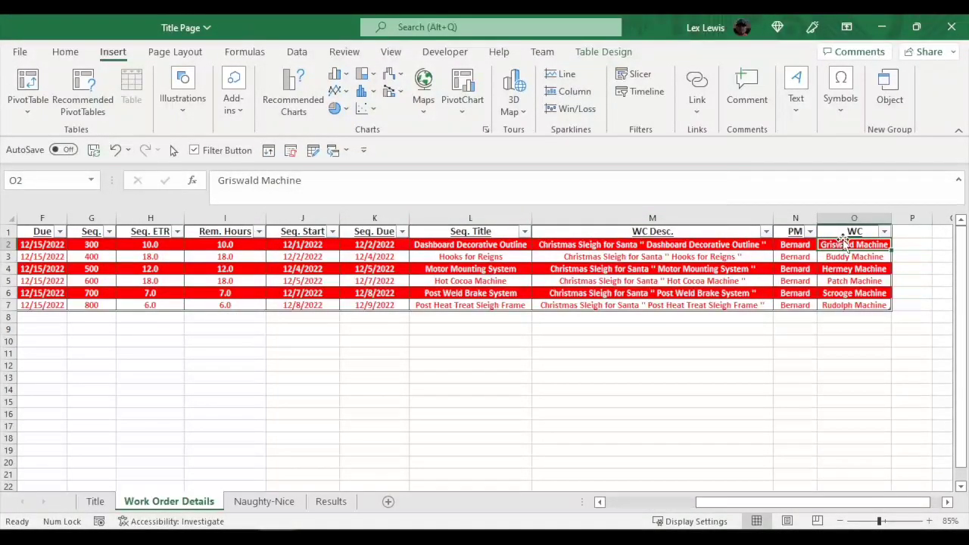
{"action": "left_click", "coordinate": [829, 257]}
{"action": "left_click", "coordinate": [826, 269]}
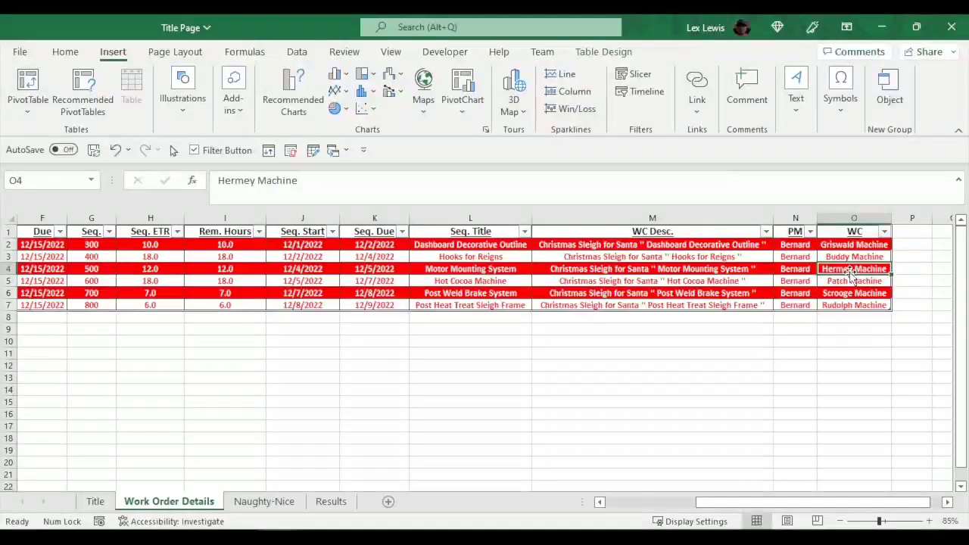
{"action": "left_click", "coordinate": [827, 281]}
{"action": "left_click", "coordinate": [827, 297]}
{"action": "left_click", "coordinate": [827, 311]}
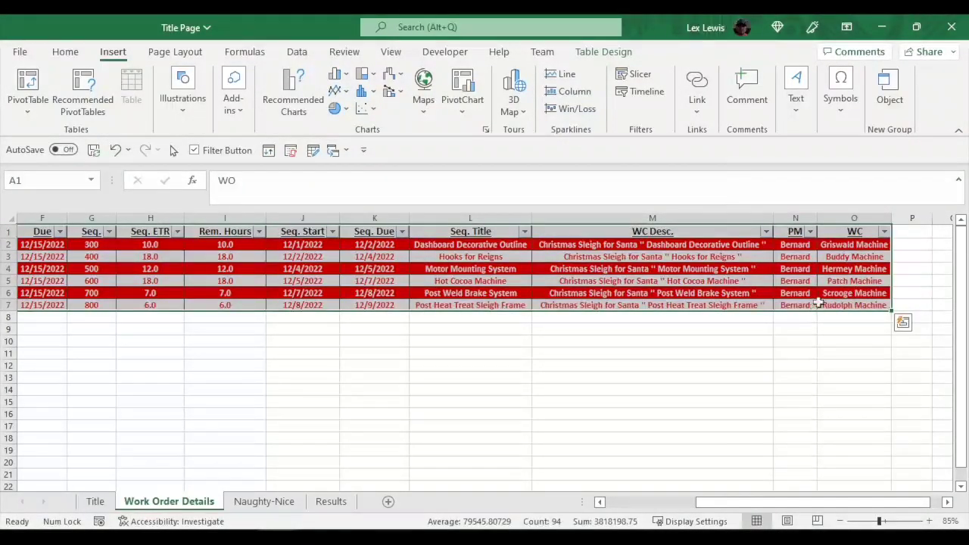
{"action": "left_click", "coordinate": [824, 304]}
Go back along the last table row and return to the check-marked In Shop cell, C2.
{"action": "key", "text": "Left"}
{"action": "key", "text": "Left"}
{"action": "key", "text": "Left"}
{"action": "key", "text": "Left"}
{"action": "key", "text": "Left"}
{"action": "key", "text": "Left"}
{"action": "key", "text": "Left"}
{"action": "key", "text": "Left"}
{"action": "key", "text": "Left"}
{"action": "key", "text": "Left"}
{"action": "key", "text": "Left"}
{"action": "key", "text": "Left"}
{"action": "key", "text": "Left"}
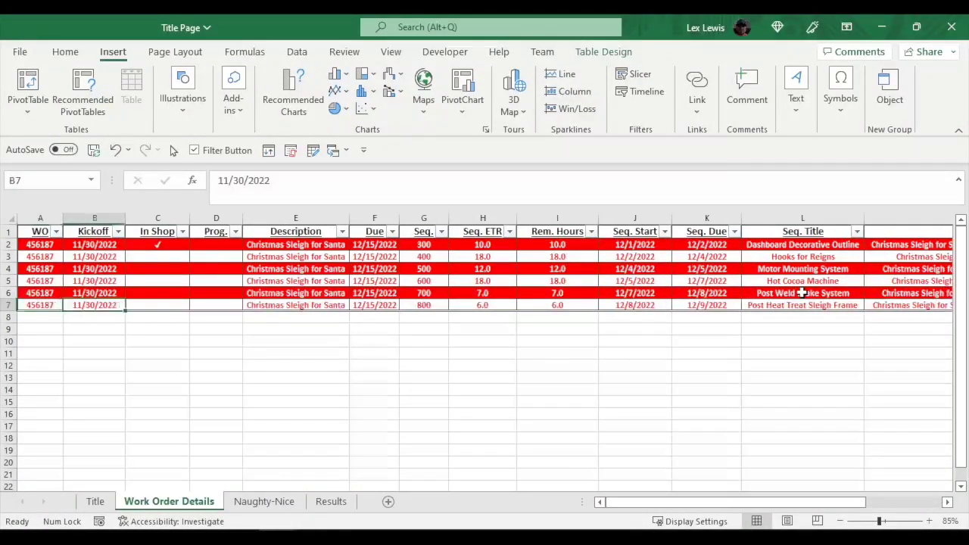
{"action": "key", "text": "Right"}
{"action": "key", "text": "Right"}
{"action": "key", "text": "Up"}
{"action": "key", "text": "Up"}
{"action": "key", "text": "Up"}
{"action": "key", "text": "Up"}
{"action": "key", "text": "Up"}
{"action": "key", "text": "Left"}
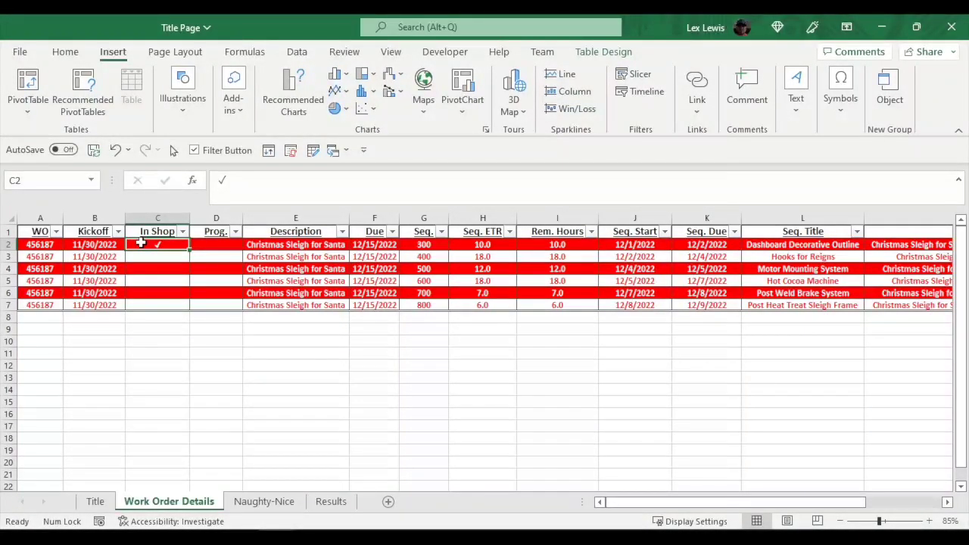
Review the first work order row across to its WC entry and back, ending at its In Shop check mark.
{"action": "key", "text": "Right"}
{"action": "key", "text": "Right"}
{"action": "key", "text": "Right"}
{"action": "key", "text": "Right"}
{"action": "key", "text": "Right"}
{"action": "key", "text": "Right"}
{"action": "key", "text": "Right"}
{"action": "key", "text": "Right"}
{"action": "key", "text": "Right"}
{"action": "key", "text": "Right"}
{"action": "key", "text": "Right"}
{"action": "key", "text": "Right"}
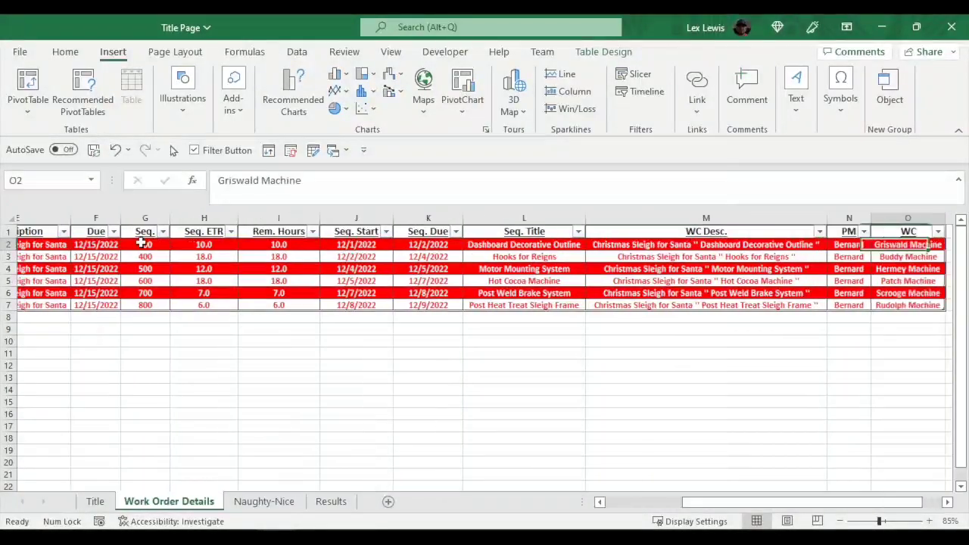
{"action": "key", "text": "Left"}
{"action": "key", "text": "Left"}
{"action": "key", "text": "Left"}
{"action": "key", "text": "Left"}
{"action": "key", "text": "Left"}
{"action": "key", "text": "Left"}
{"action": "key", "text": "Left"}
{"action": "key", "text": "Left"}
{"action": "key", "text": "Left"}
{"action": "key", "text": "Left"}
{"action": "key", "text": "Left"}
{"action": "key", "text": "Left"}
{"action": "key", "text": "Left"}
{"action": "key", "text": "Left"}
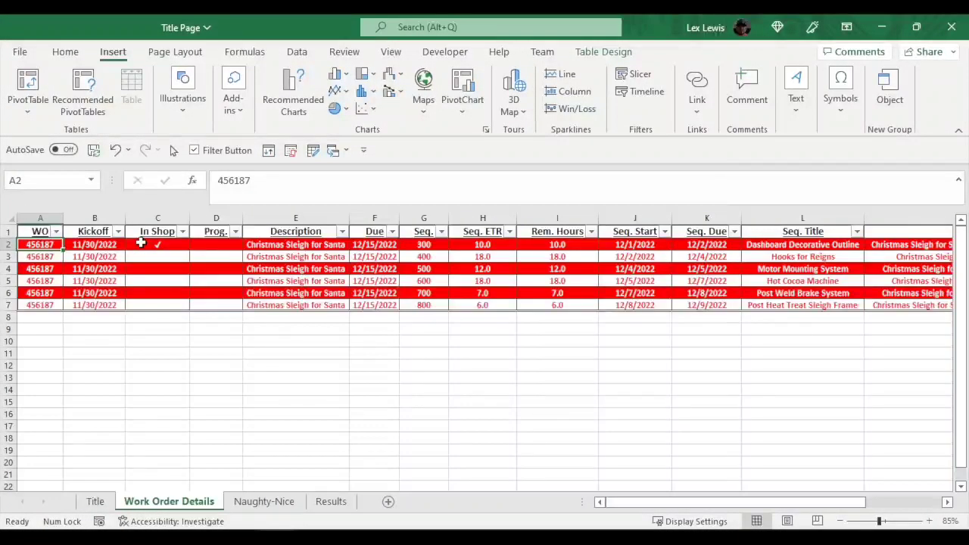
{"action": "key", "text": "Right"}
{"action": "key", "text": "Right"}
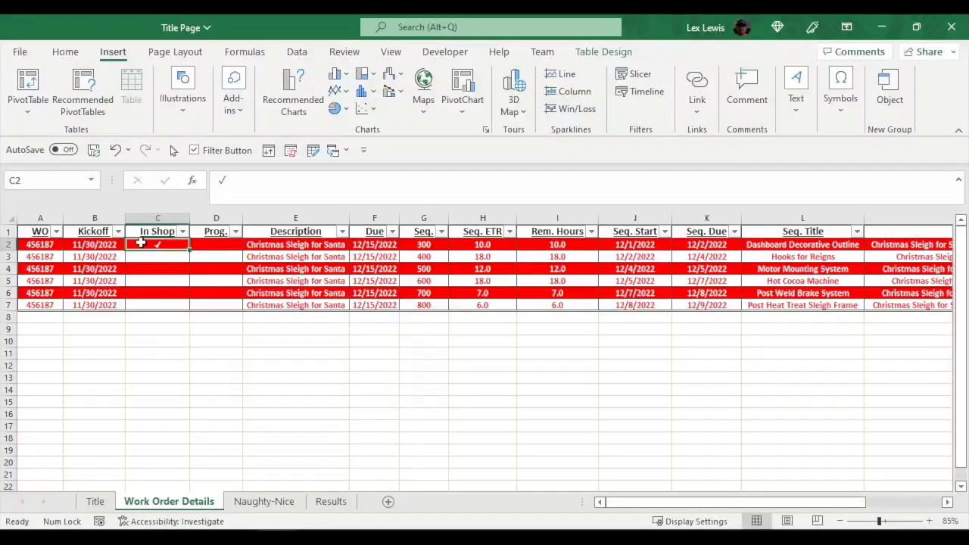
Compare the checked In Shop cell C2 with the empty In Shop cells down to row 6.
{"action": "key", "text": "Down"}
{"action": "key", "text": "Down"}
{"action": "key", "text": "Down"}
{"action": "key", "text": "Down"}
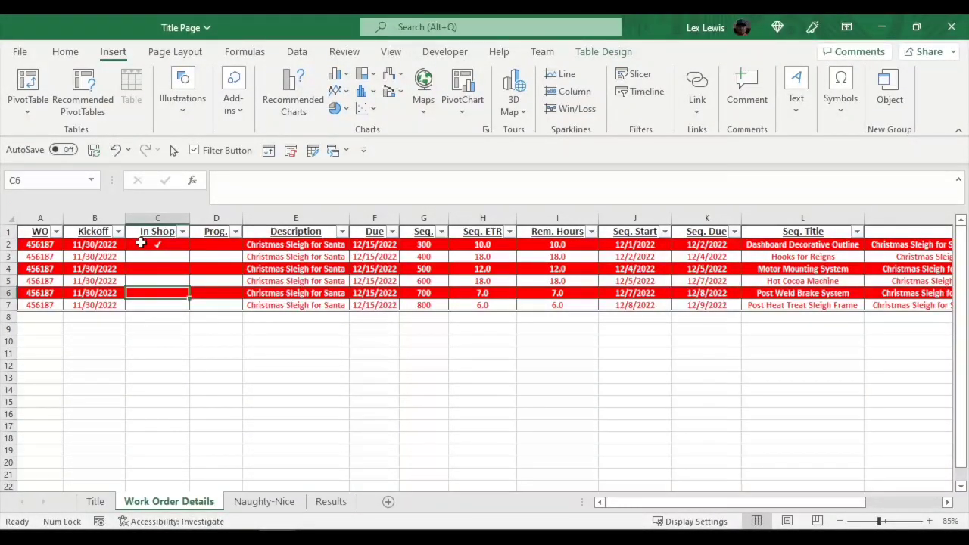
{"action": "key", "text": "Up"}
{"action": "key", "text": "Up"}
{"action": "key", "text": "Up"}
{"action": "key", "text": "Up"}
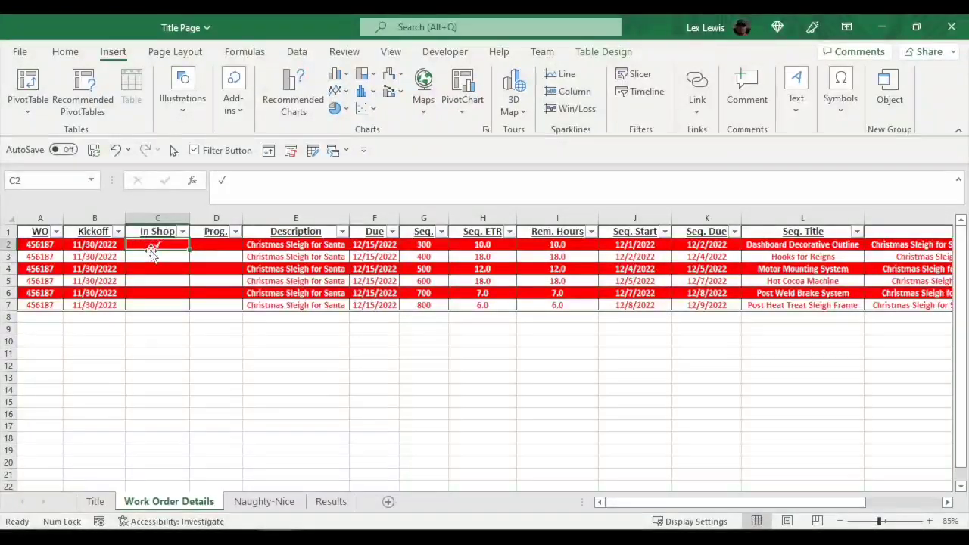
Examine the blank In Shop cells C3 to C7, the column header and the check mark in C2.
{"action": "left_click", "coordinate": [149, 256]}
{"action": "key", "text": "Down"}
{"action": "key", "text": "Down"}
{"action": "key", "text": "Down"}
{"action": "key", "text": "Down"}
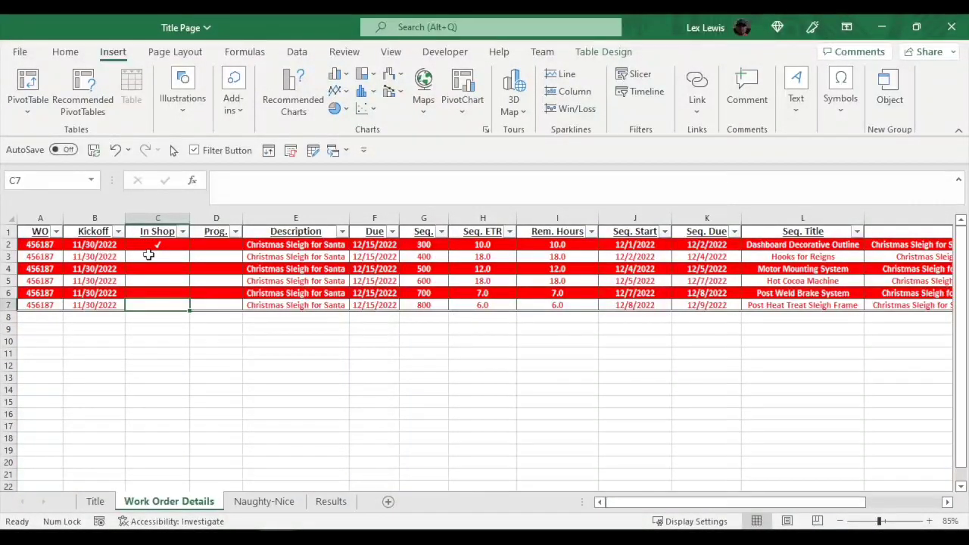
{"action": "key", "text": "Up"}
{"action": "key", "text": "Up"}
{"action": "key", "text": "Up"}
{"action": "key", "text": "Up"}
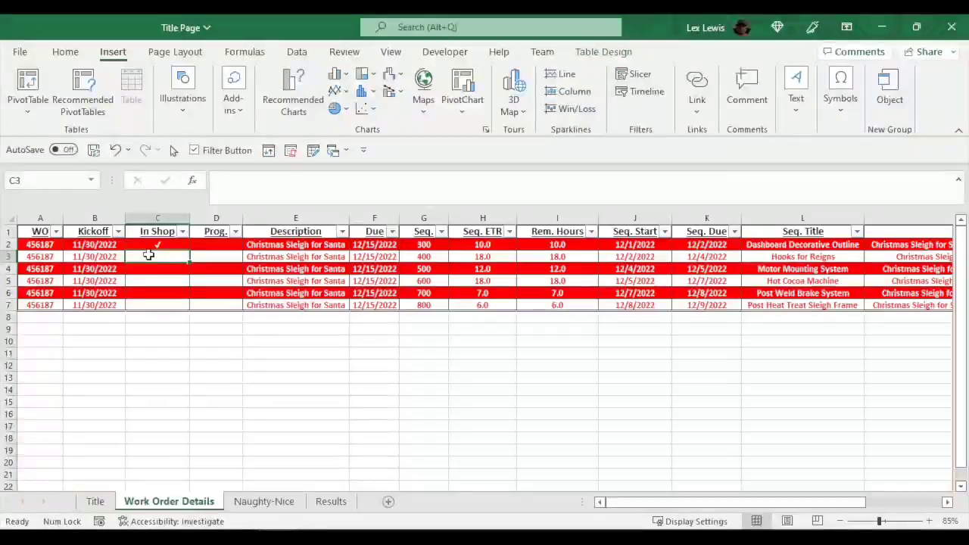
{"action": "left_click", "coordinate": [156, 247]}
{"action": "left_click", "coordinate": [157, 255]}
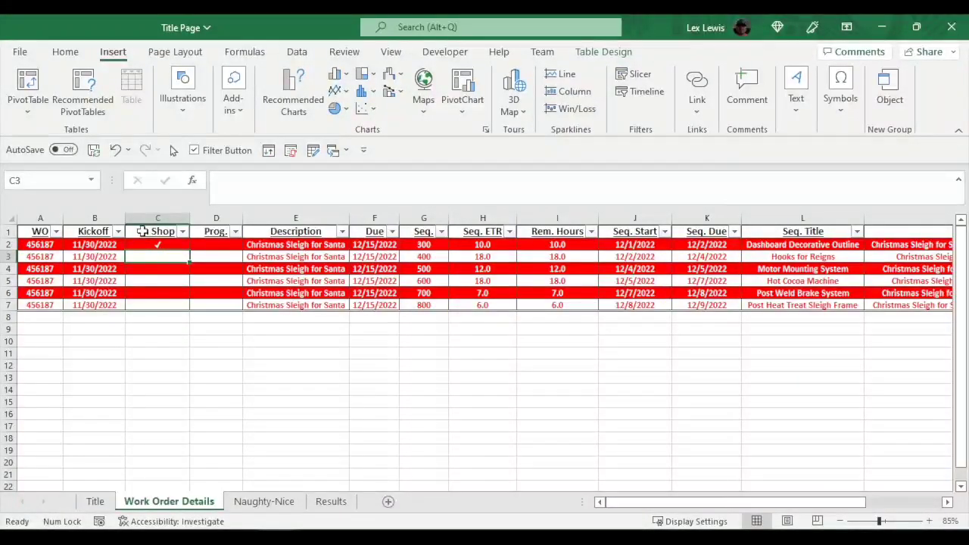
{"action": "left_click", "coordinate": [148, 226]}
{"action": "left_click", "coordinate": [148, 244]}
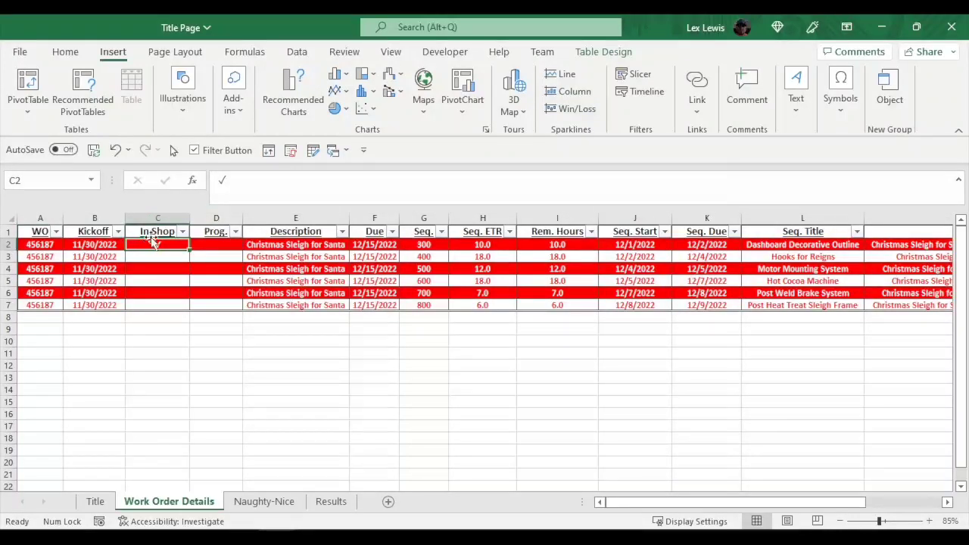
Set the font of the In Shop and Prog. cells C2:D7 to Wingdings 2.
{"action": "left_click_drag", "start_coordinate": [151, 225], "coordinate": [193, 231]}
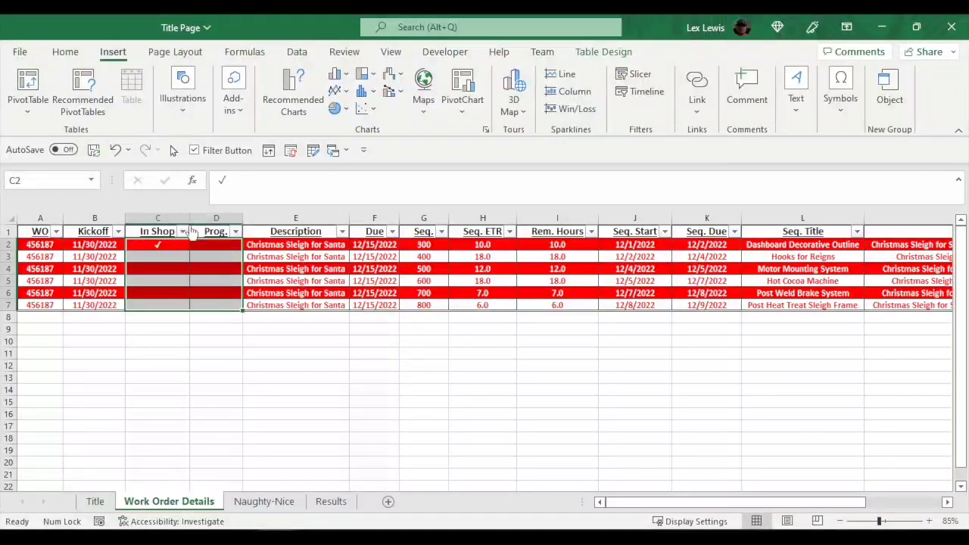
{"action": "left_click", "coordinate": [65, 51]}
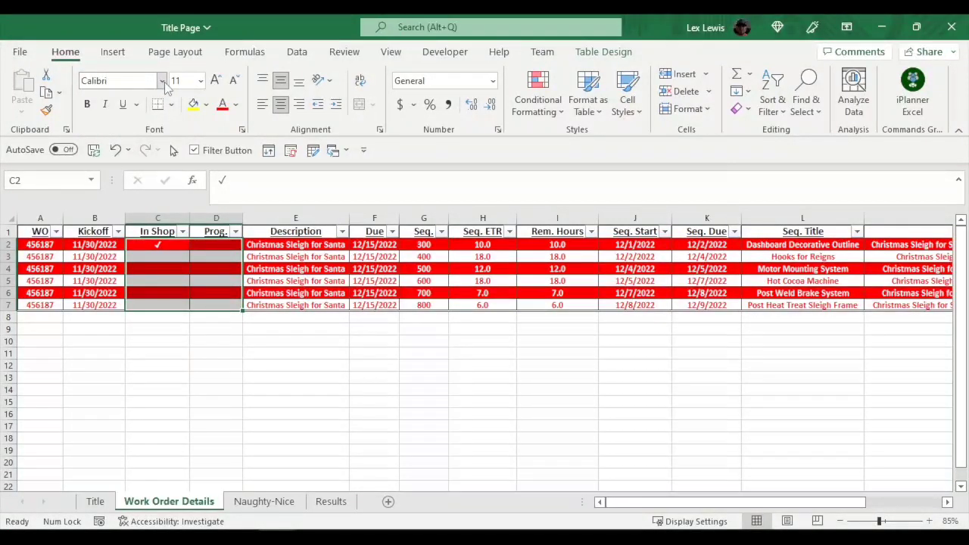
{"action": "left_click", "coordinate": [162, 81]}
{"action": "scroll", "coordinate": [281, 227], "scroll_direction": "down", "scroll_amount": 20}
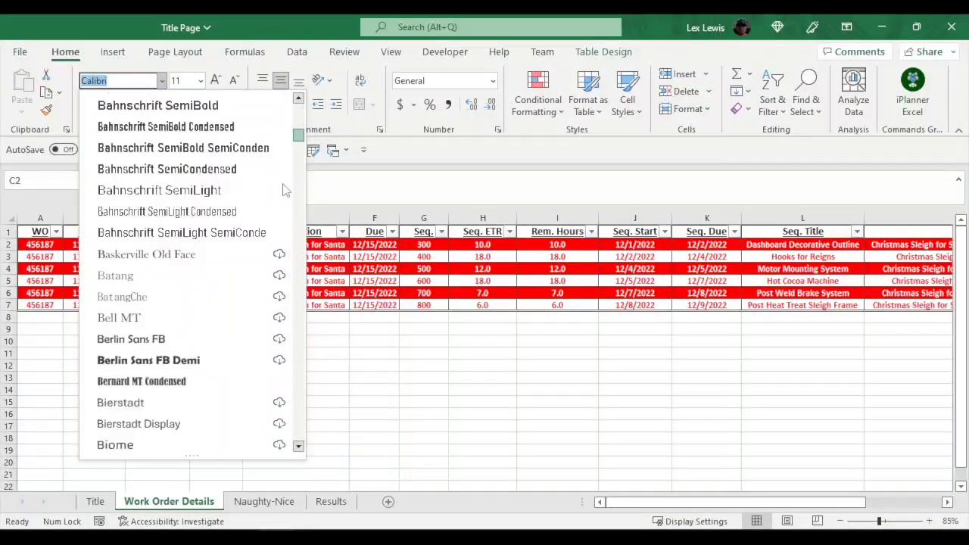
{"action": "scroll", "coordinate": [278, 367], "scroll_direction": "down", "scroll_amount": 20}
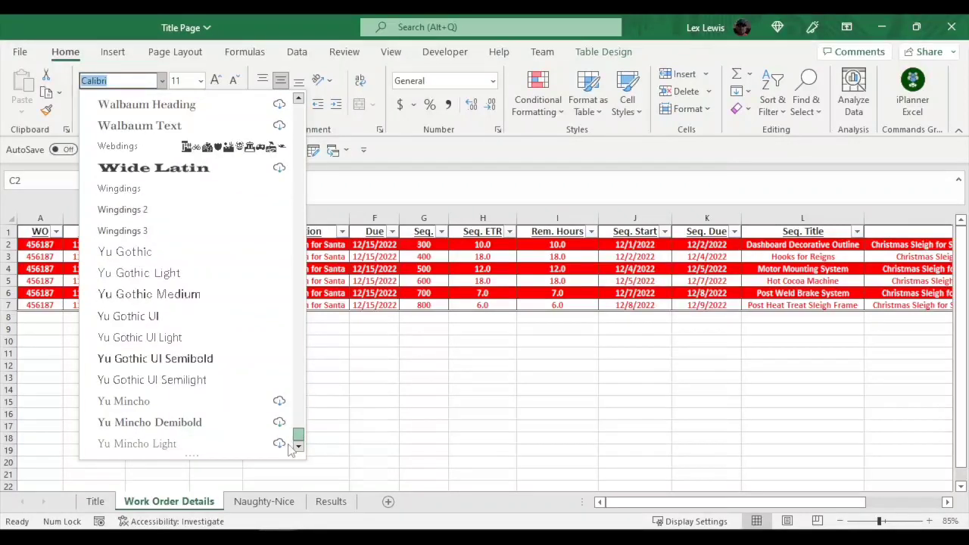
{"action": "left_click", "coordinate": [180, 211]}
{"action": "left_click", "coordinate": [155, 246]}
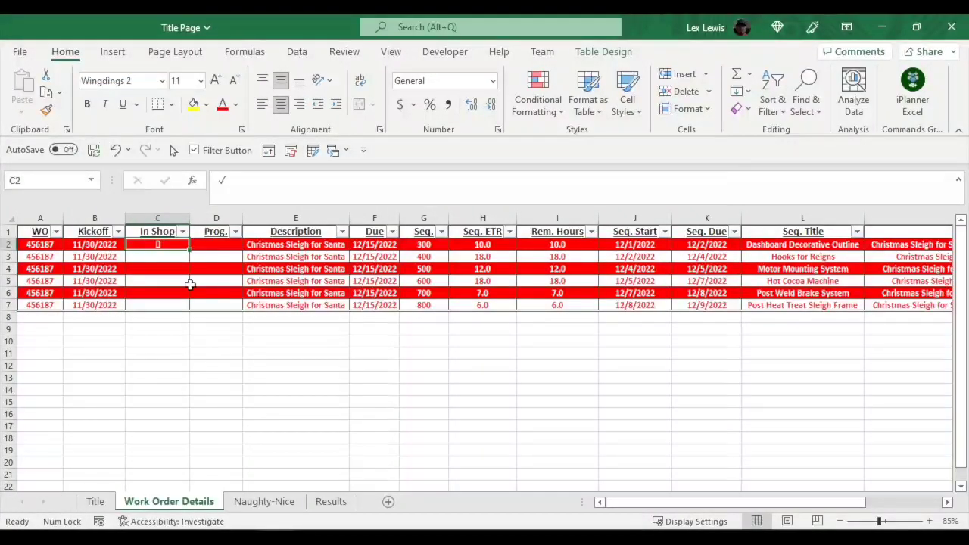
{"action": "key", "text": "Return"}
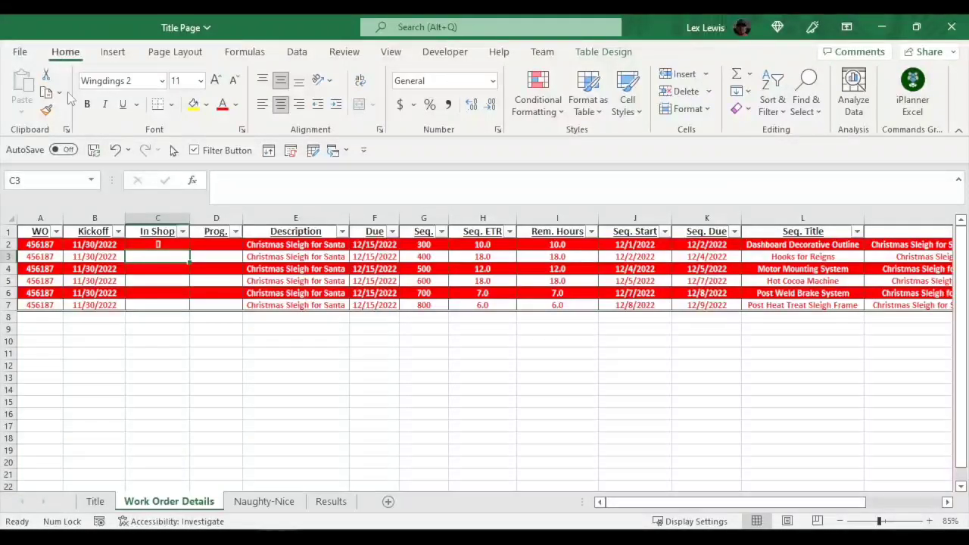
Enter P in the In Shop cell C3 and reselect that cell.
{"action": "left_click", "coordinate": [93, 150]}
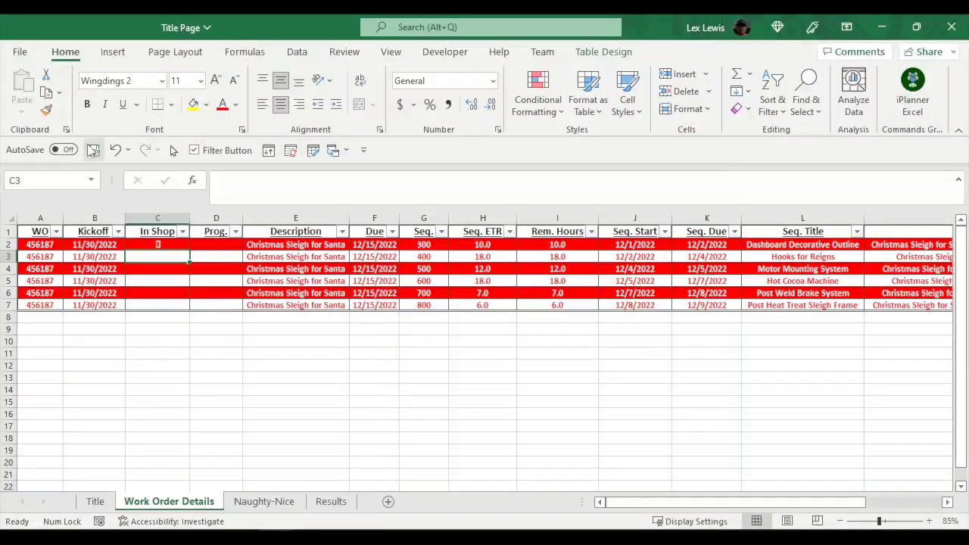
{"action": "type", "text": "P"}
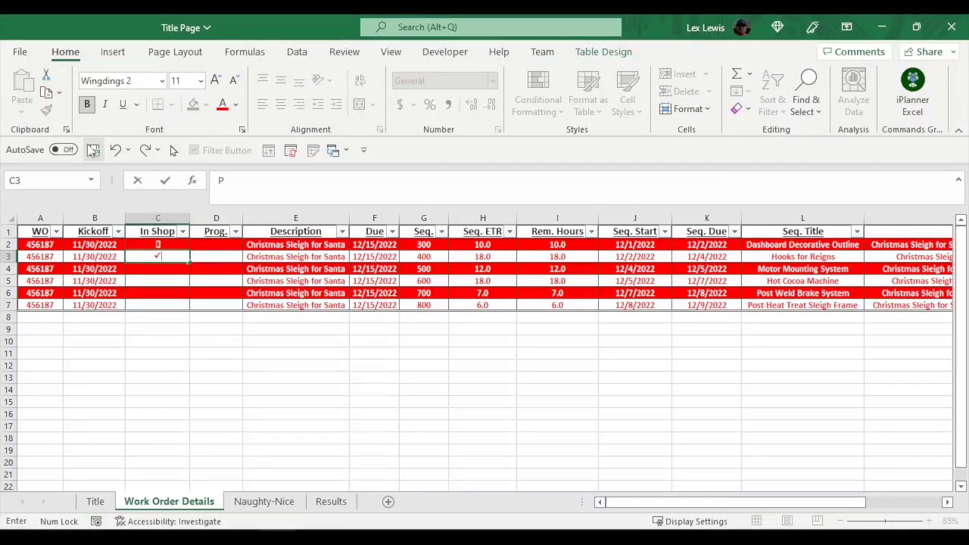
{"action": "key", "text": "Return"}
{"action": "key", "text": "Up"}
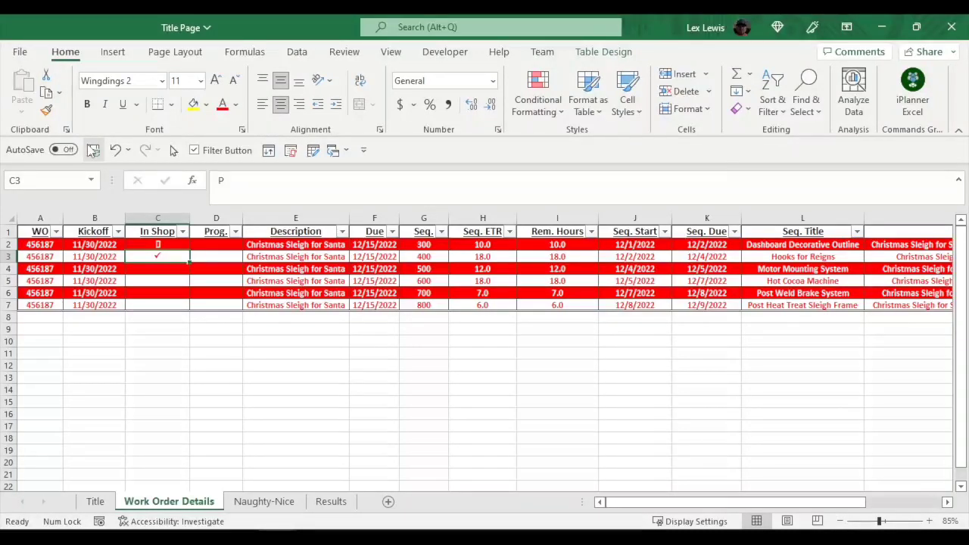
Review the second work order row across its columns and back, ending at its In Shop cell C3.
{"action": "key", "text": "Right"}
{"action": "key", "text": "Right"}
{"action": "key", "text": "Right"}
{"action": "key", "text": "Right"}
{"action": "key", "text": "Right"}
{"action": "key", "text": "Right"}
{"action": "key", "text": "Right"}
{"action": "key", "text": "Right"}
{"action": "key", "text": "Right"}
{"action": "key", "text": "Right"}
{"action": "key", "text": "Right"}
{"action": "key", "text": "Right"}
{"action": "key", "text": "Right"}
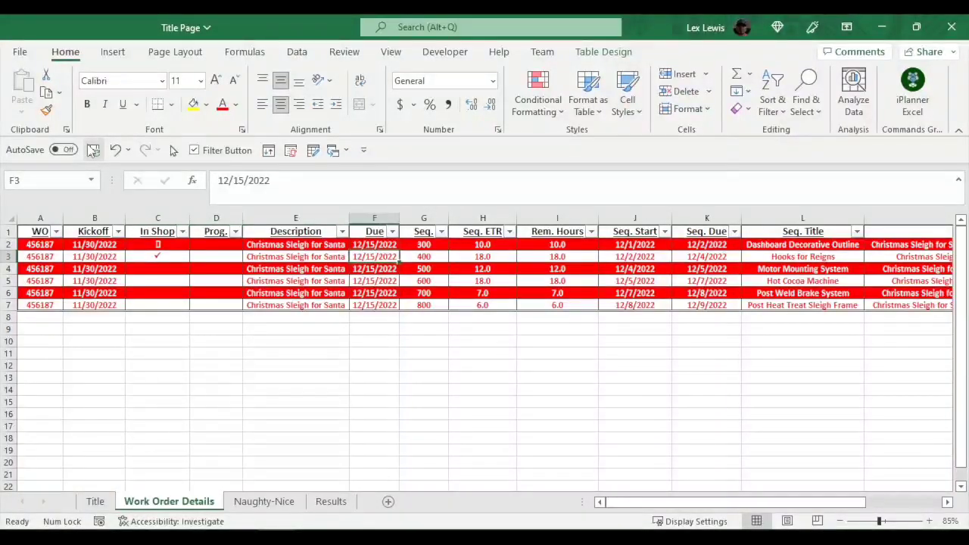
{"action": "key", "text": "Left"}
{"action": "key", "text": "Left"}
{"action": "key", "text": "Left"}
{"action": "key", "text": "Left"}
{"action": "key", "text": "Left"}
{"action": "key", "text": "Left"}
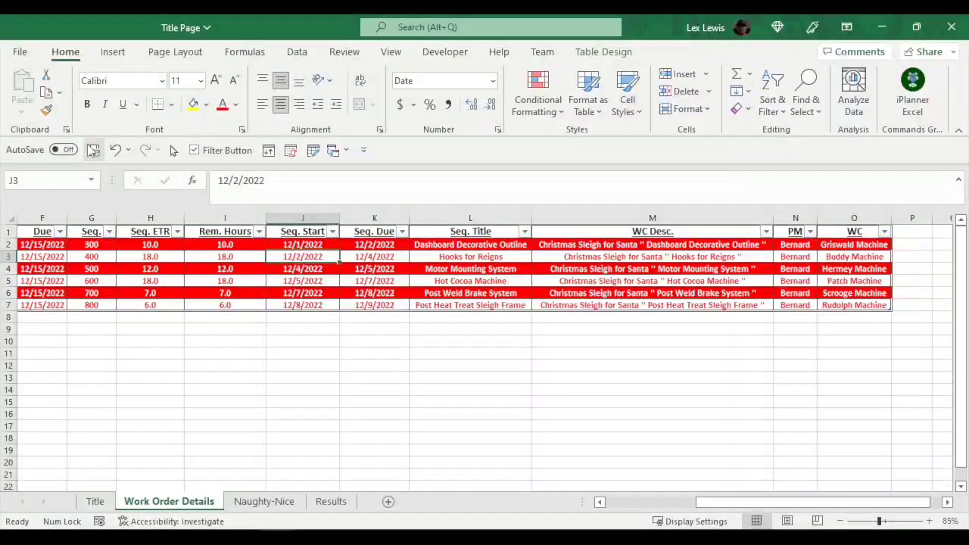
{"action": "key", "text": "Right"}
{"action": "key", "text": "Right"}
{"action": "key", "text": "Right"}
{"action": "key", "text": "Right"}
{"action": "key", "text": "Right"}
{"action": "key", "text": "Right"}
{"action": "key", "text": "Left"}
{"action": "key", "text": "Left"}
{"action": "key", "text": "Left"}
{"action": "key", "text": "Left"}
{"action": "key", "text": "Left"}
{"action": "key", "text": "Left"}
{"action": "key", "text": "Left"}
{"action": "key", "text": "Left"}
{"action": "key", "text": "Left"}
{"action": "key", "text": "Left"}
{"action": "key", "text": "Left"}
{"action": "key", "text": "Left"}
{"action": "key", "text": "Left"}
{"action": "key", "text": "Left"}
{"action": "key", "text": "Left"}
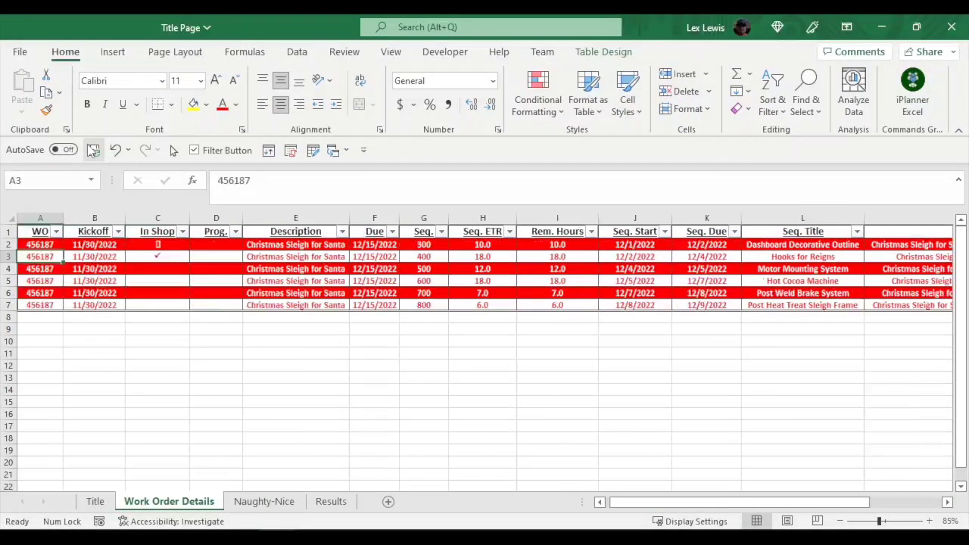
{"action": "key", "text": "Right"}
{"action": "key", "text": "Right"}
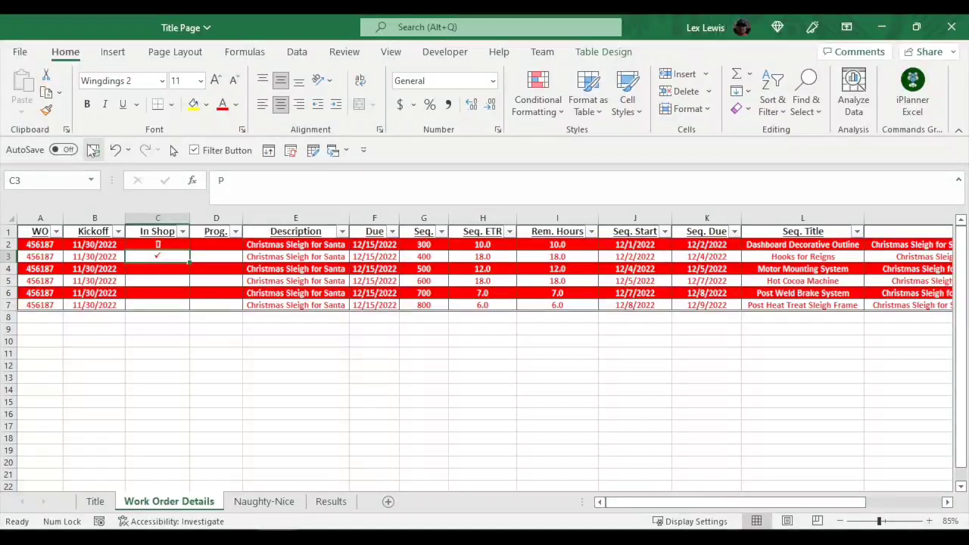
Clear the entry from C3 and undo the Wingdings 2 formatting of the In Shop and Prog. cells.
{"action": "key", "text": "BackSpace"}
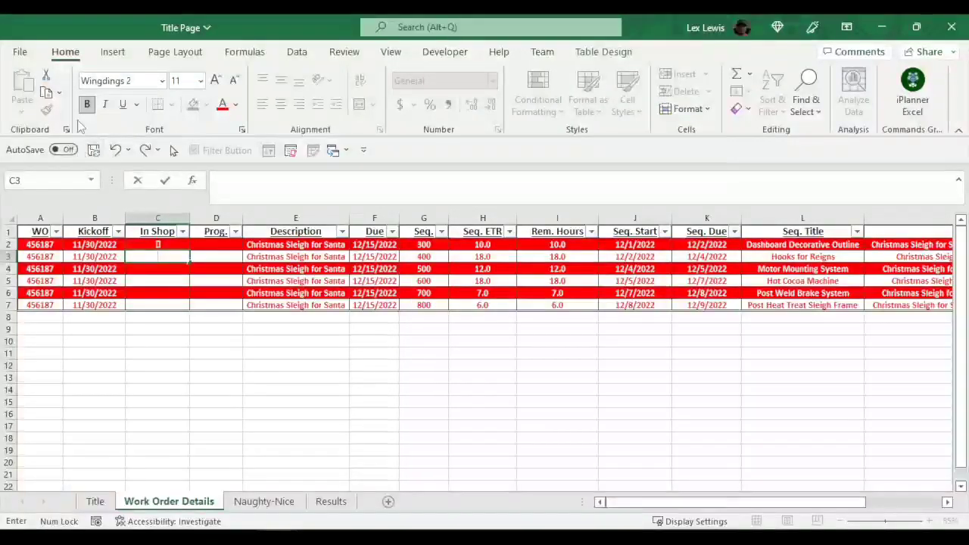
{"action": "key", "text": "F2"}
{"action": "left_click", "coordinate": [144, 234]}
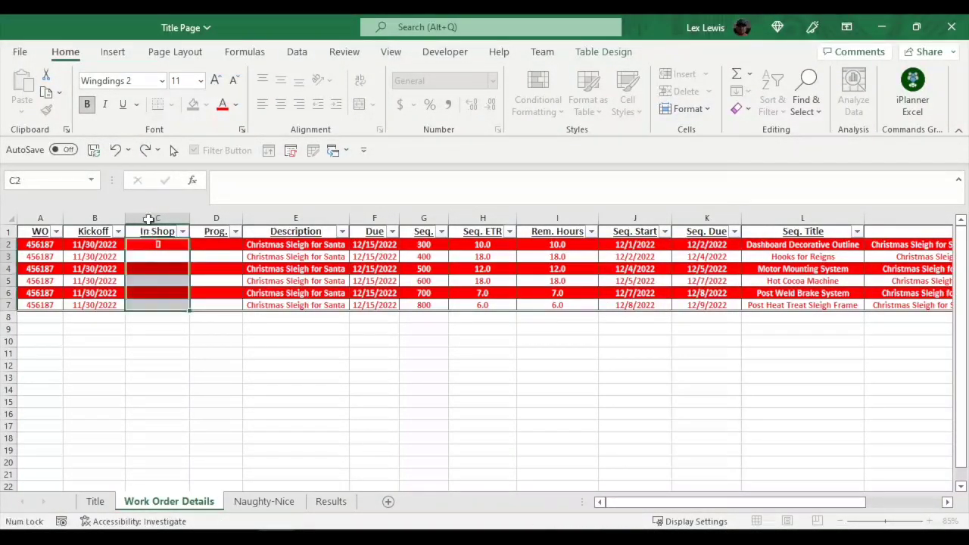
{"action": "left_click", "coordinate": [161, 80]}
{"action": "left_click", "coordinate": [115, 150]}
{"action": "left_click", "coordinate": [163, 259]}
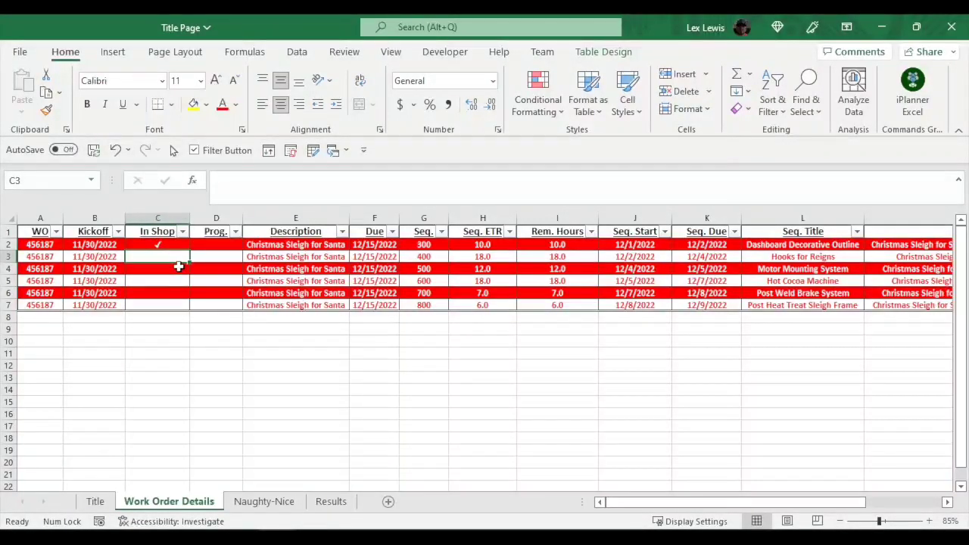
Enter P in the In Shop cell C3 in Calibri, and undo the entry.
{"action": "type", "text": "P"}
{"action": "key", "text": "Return"}
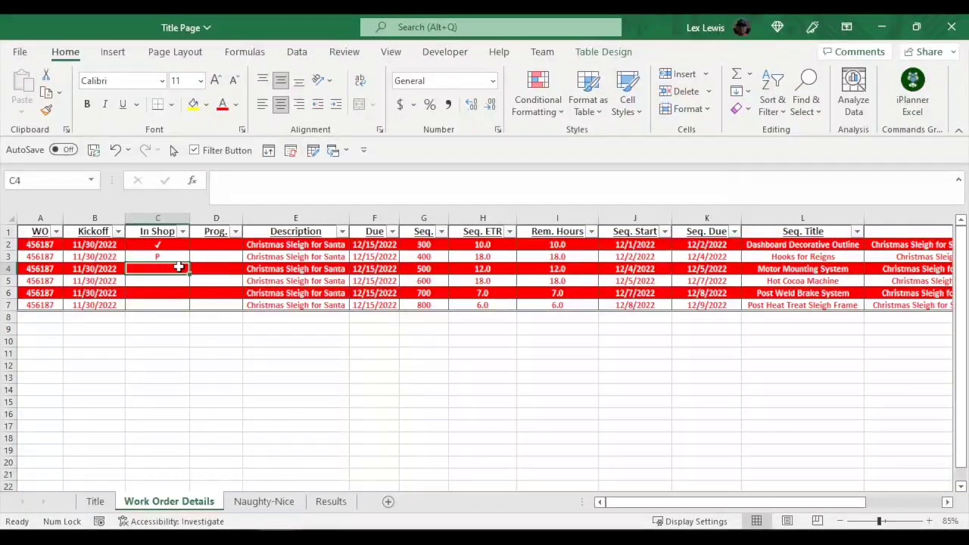
{"action": "key", "text": "ctrl+z"}
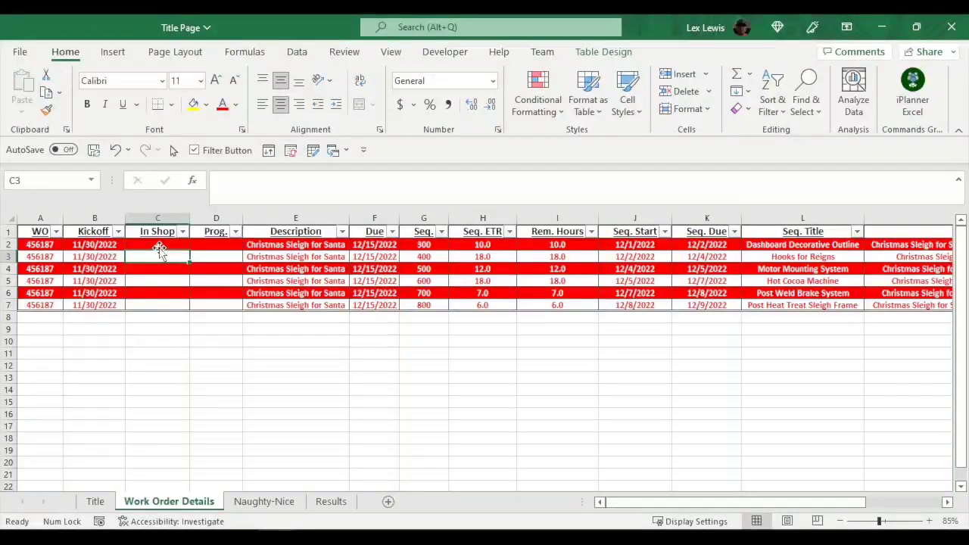
Inspect the check mark character held in the In Shop cell C2, leaving the cell unchanged.
{"action": "left_click", "coordinate": [157, 245]}
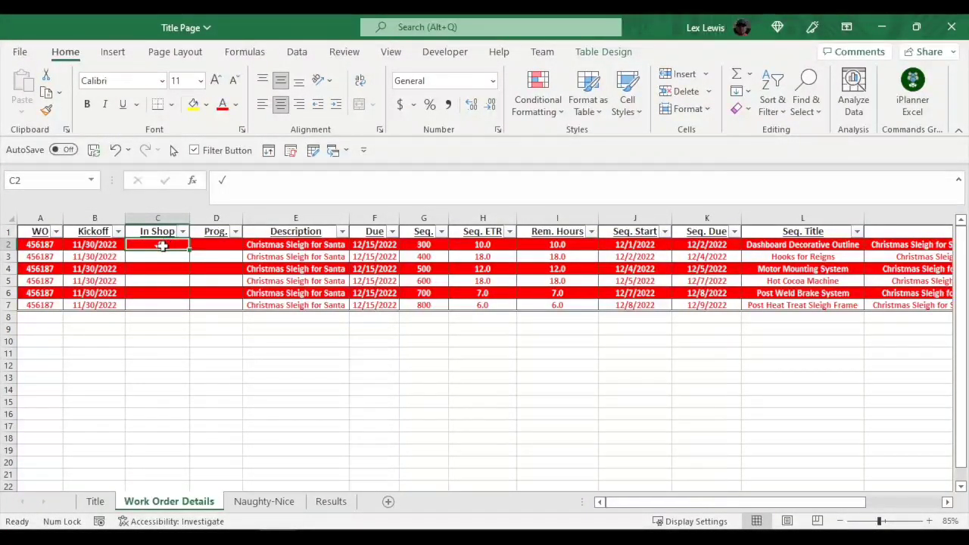
{"action": "double_click", "coordinate": [184, 249]}
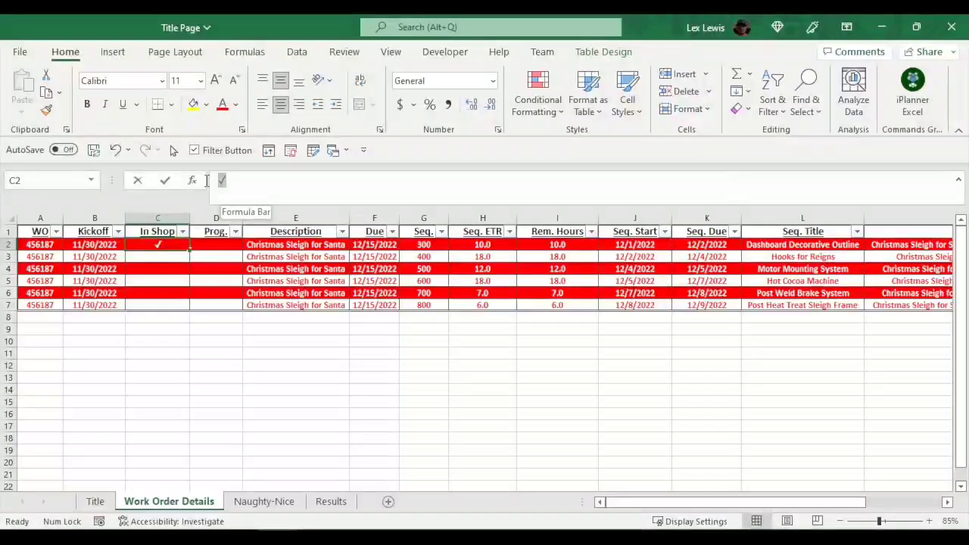
{"action": "left_click", "coordinate": [168, 261]}
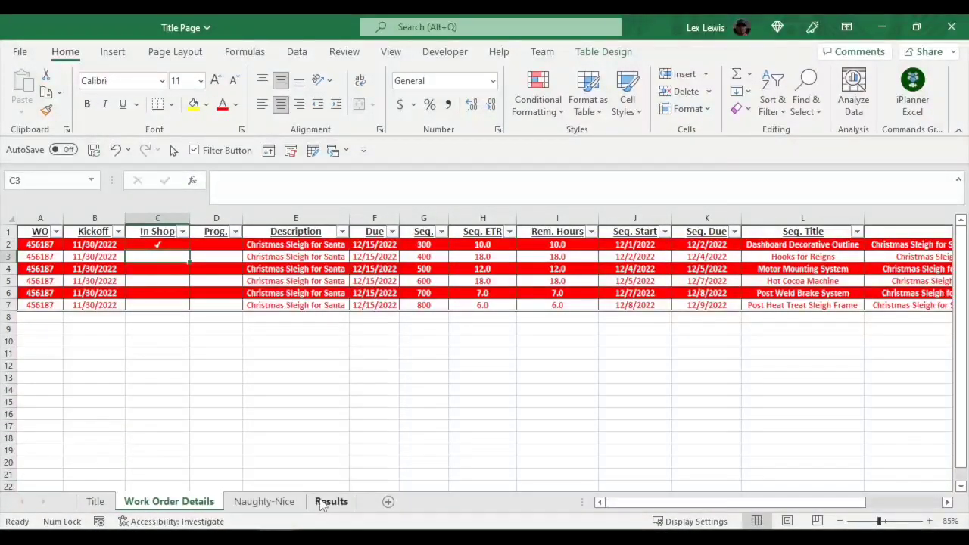
Switch to the Results sheet and go up to the Number header of the symbol table.
{"action": "left_click", "coordinate": [328, 502]}
{"action": "left_click", "coordinate": [170, 250]}
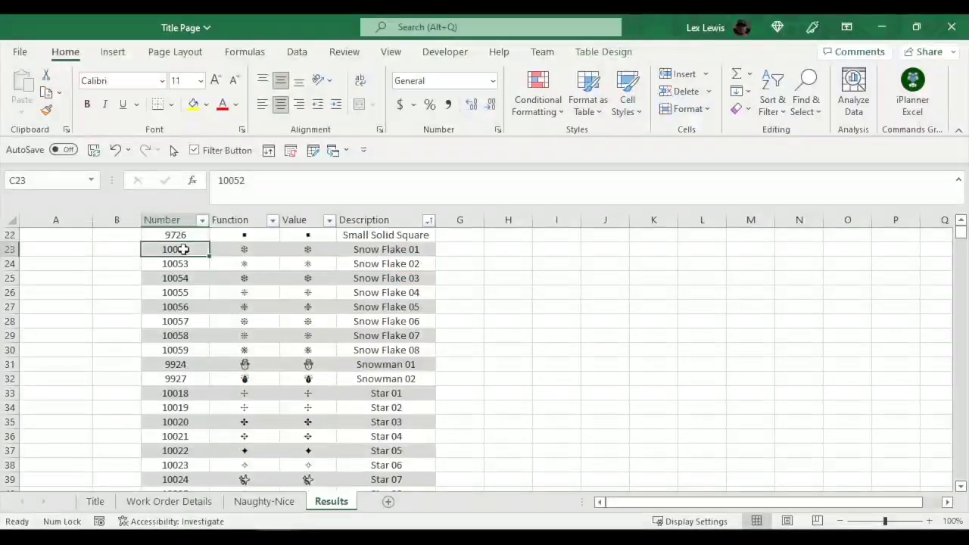
{"action": "key", "text": "Up"}
{"action": "key", "text": "Up"}
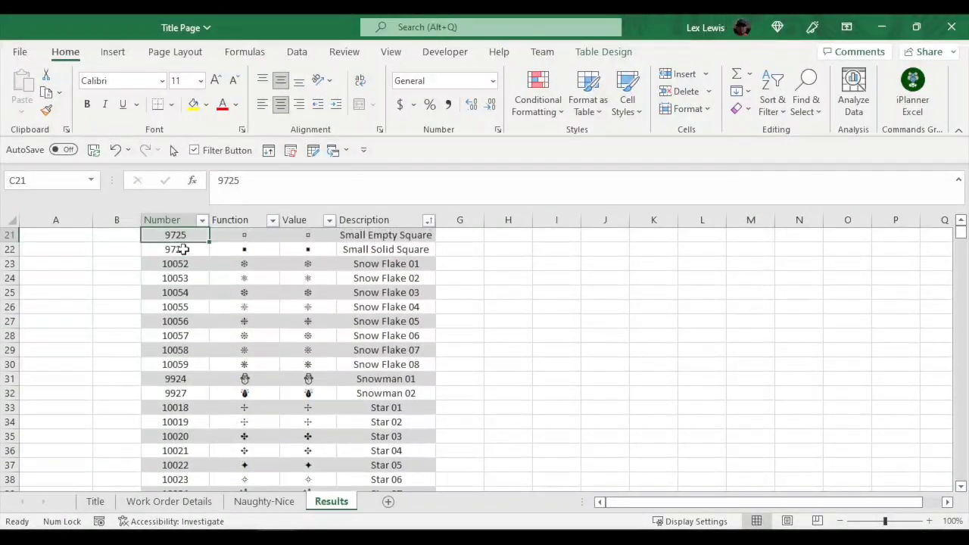
{"action": "key", "text": "ctrl+Up"}
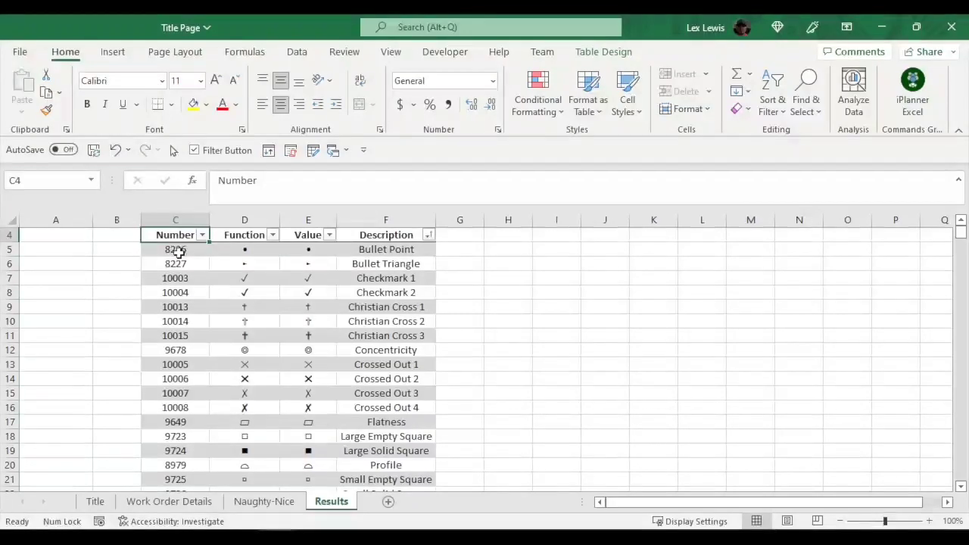
Look through the first symbol names in the Description column, ending at Checkmark 1.
{"action": "key", "text": "Right"}
{"action": "key", "text": "Right"}
{"action": "key", "text": "Right"}
{"action": "key", "text": "Down"}
{"action": "key", "text": "Down"}
{"action": "key", "text": "Down"}
{"action": "key", "text": "Down"}
{"action": "key", "text": "Down"}
{"action": "key", "text": "Down"}
{"action": "key", "text": "Down"}
{"action": "key", "text": "Down"}
{"action": "key", "text": "Down"}
{"action": "key", "text": "Down"}
{"action": "key", "text": "Down"}
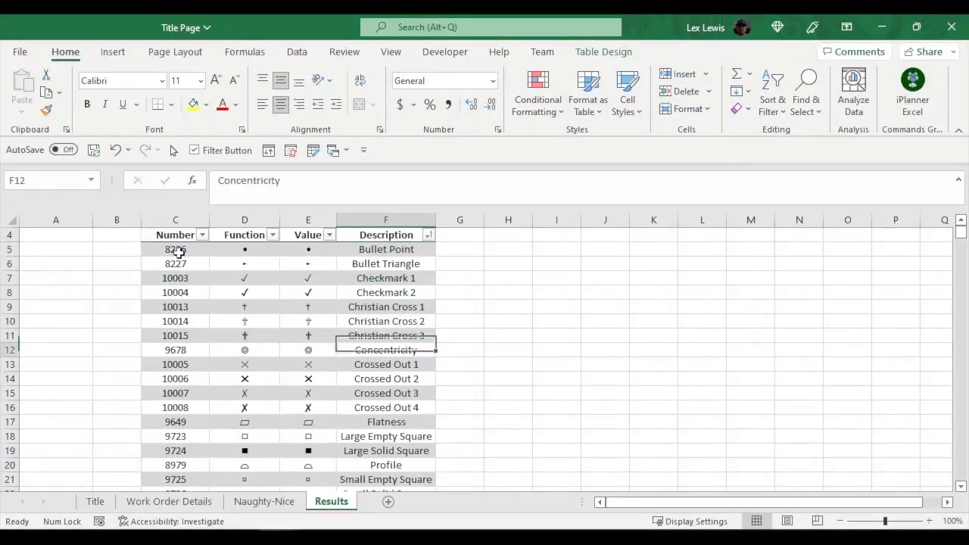
{"action": "key", "text": "Up"}
{"action": "key", "text": "Up"}
{"action": "key", "text": "Up"}
{"action": "key", "text": "Up"}
{"action": "key", "text": "Up"}
{"action": "key", "text": "Up"}
{"action": "key", "text": "Up"}
{"action": "key", "text": "Up"}
{"action": "key", "text": "Up"}
{"action": "key", "text": "Up"}
{"action": "key", "text": "Up"}
{"action": "key", "text": "Up"}
{"action": "key", "text": "Down"}
{"action": "key", "text": "Down"}
{"action": "key", "text": "Down"}
{"action": "key", "text": "Down"}
{"action": "key", "text": "Down"}
{"action": "key", "text": "Down"}
{"action": "key", "text": "Down"}
{"action": "key", "text": "Down"}
{"action": "key", "text": "Down"}
{"action": "key", "text": "Down"}
{"action": "key", "text": "Down"}
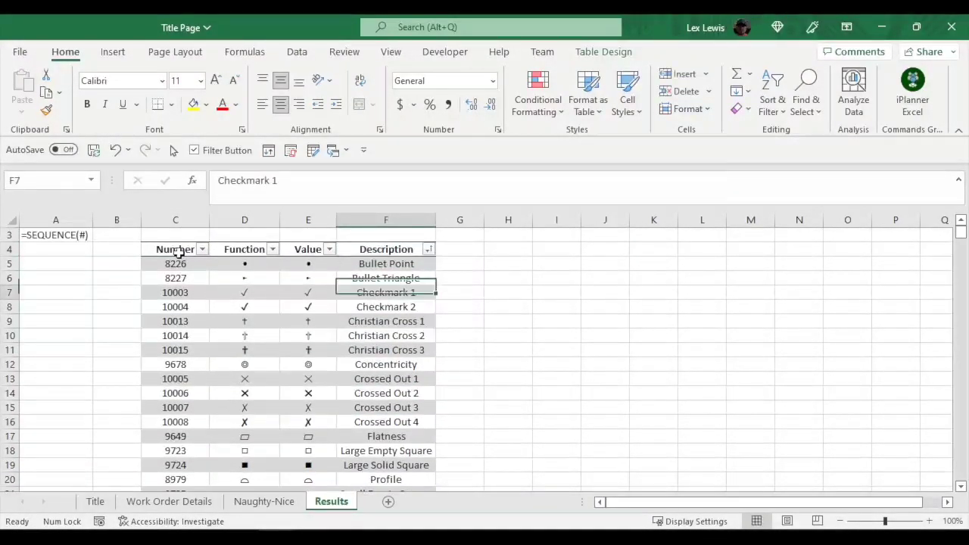
{"action": "key", "text": "Up"}
{"action": "key", "text": "Up"}
{"action": "key", "text": "Up"}
{"action": "key", "text": "Up"}
{"action": "key", "text": "Up"}
{"action": "key", "text": "Up"}
{"action": "key", "text": "Up"}
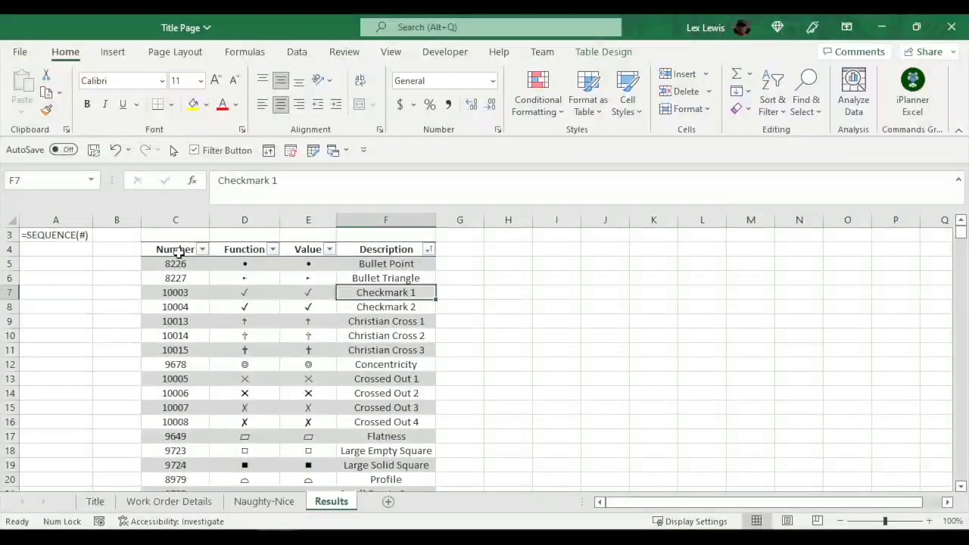
Compare the Number, Function and Value entries of the Checkmark 1 row and examine the Value column.
{"action": "key", "text": "Down"}
{"action": "key", "text": "Left"}
{"action": "key", "text": "Up"}
{"action": "key", "text": "Right"}
{"action": "key", "text": "Left"}
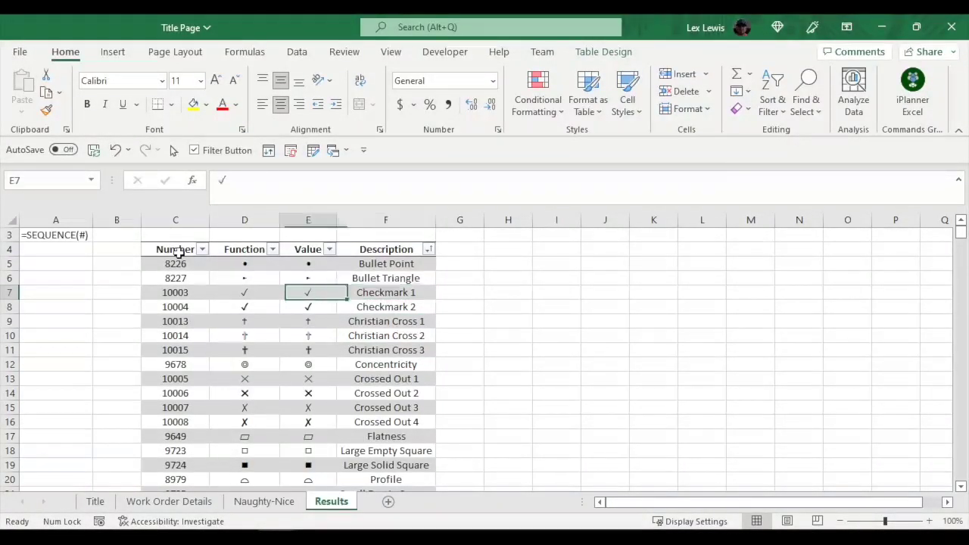
{"action": "key", "text": "Left"}
{"action": "key", "text": "Left"}
{"action": "key", "text": "Left"}
{"action": "key", "text": "Right"}
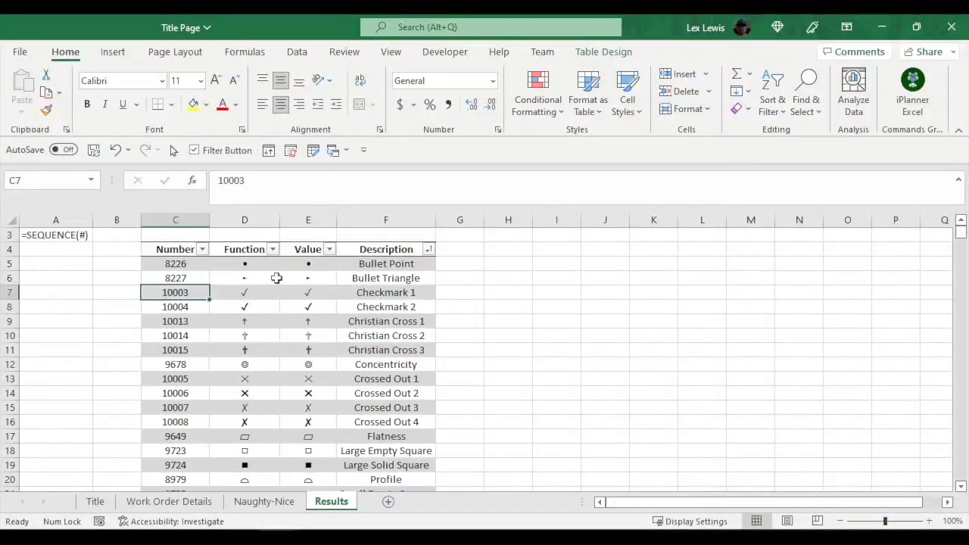
{"action": "left_click", "coordinate": [261, 290]}
{"action": "left_click", "coordinate": [288, 290]}
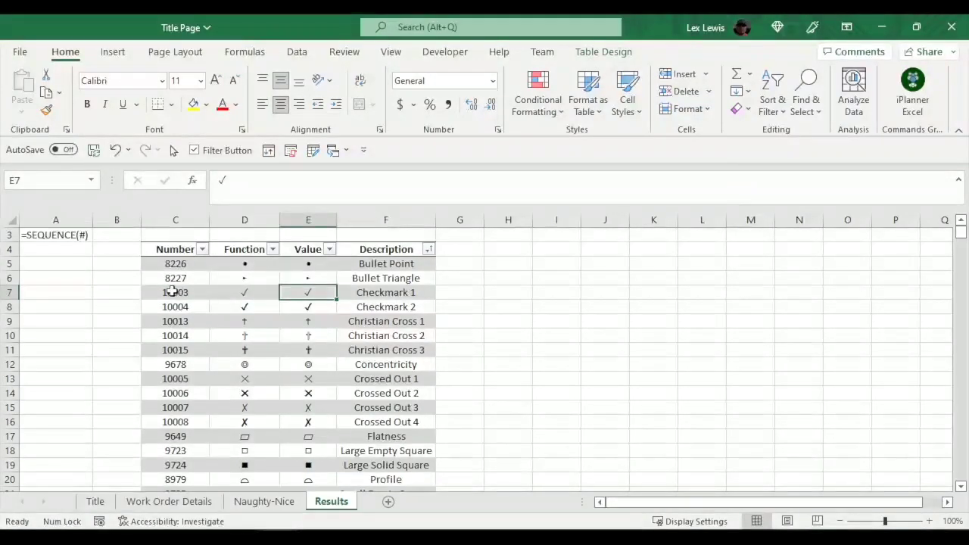
{"action": "left_click", "coordinate": [230, 296]}
{"action": "left_click", "coordinate": [181, 294]}
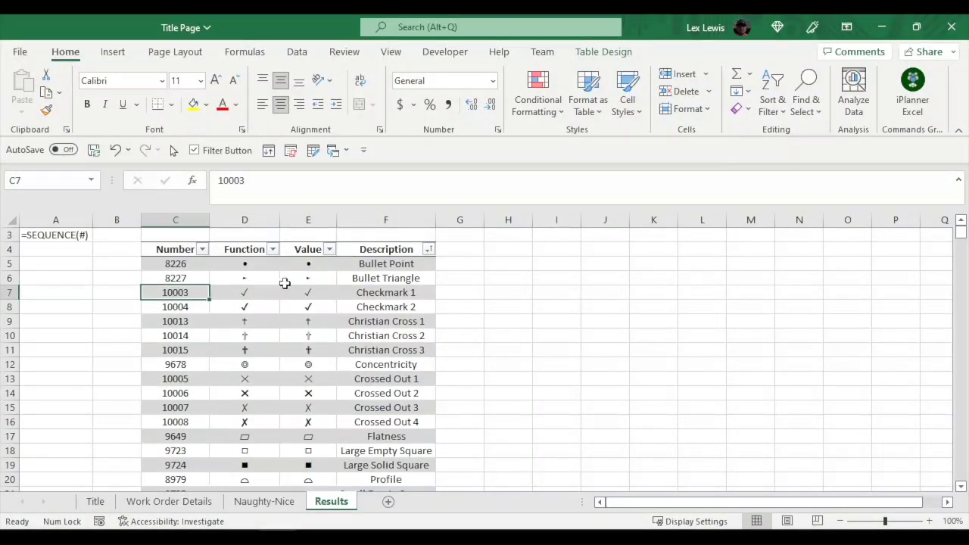
{"action": "left_click", "coordinate": [299, 288]}
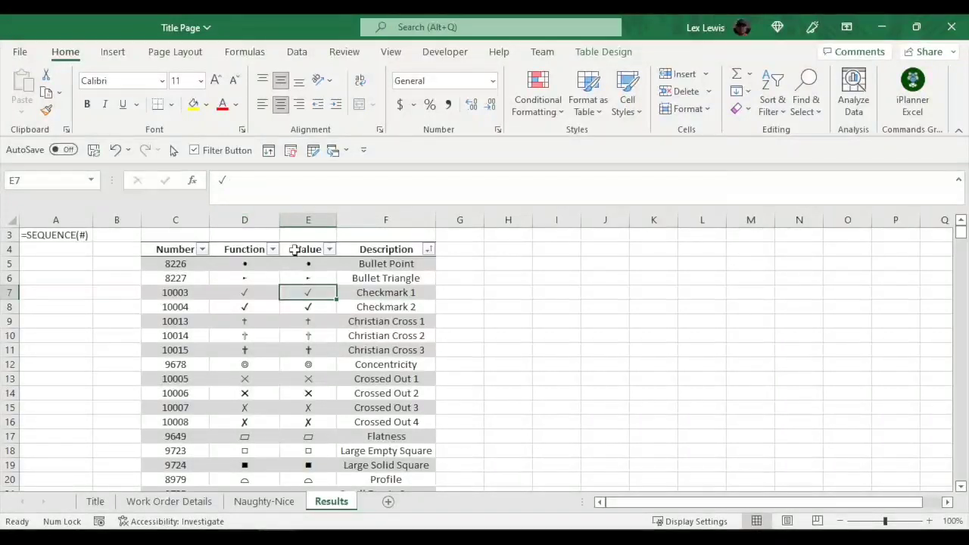
{"action": "left_click_drag", "start_coordinate": [305, 249], "coordinate": [303, 363]}
Copy the check mark character from the Value cell of the Checkmark 2 row on the Results sheet.
{"action": "left_click", "coordinate": [313, 305]}
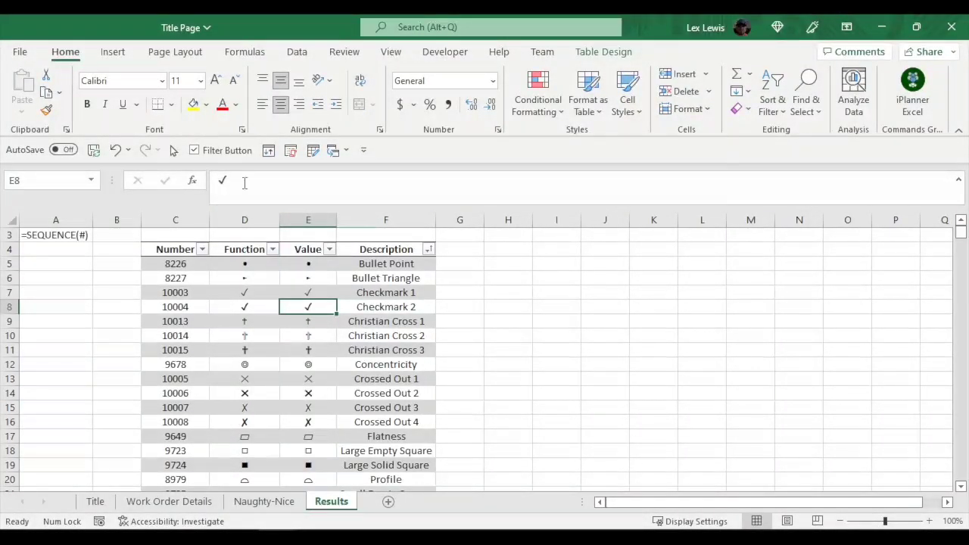
{"action": "left_click_drag", "start_coordinate": [230, 180], "coordinate": [212, 180]}
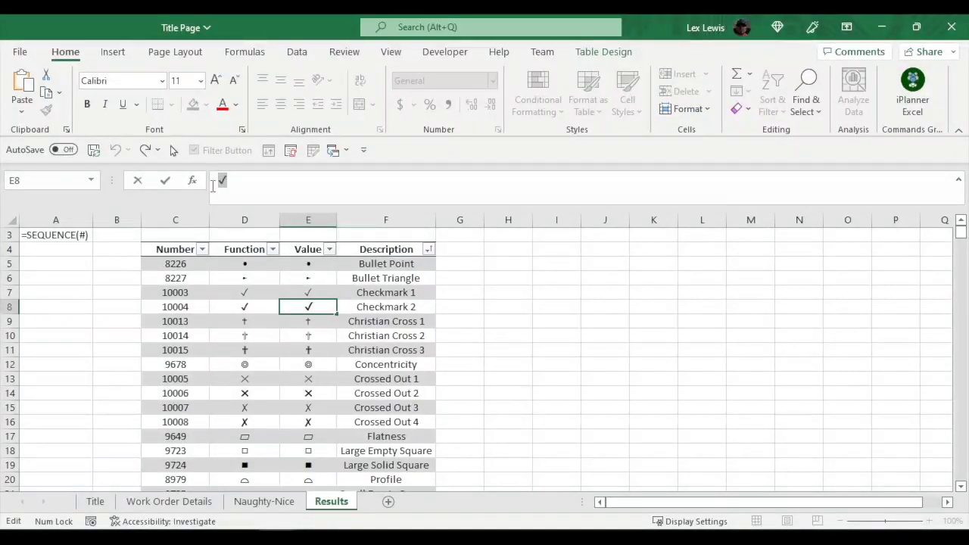
{"action": "right_click", "coordinate": [220, 182]}
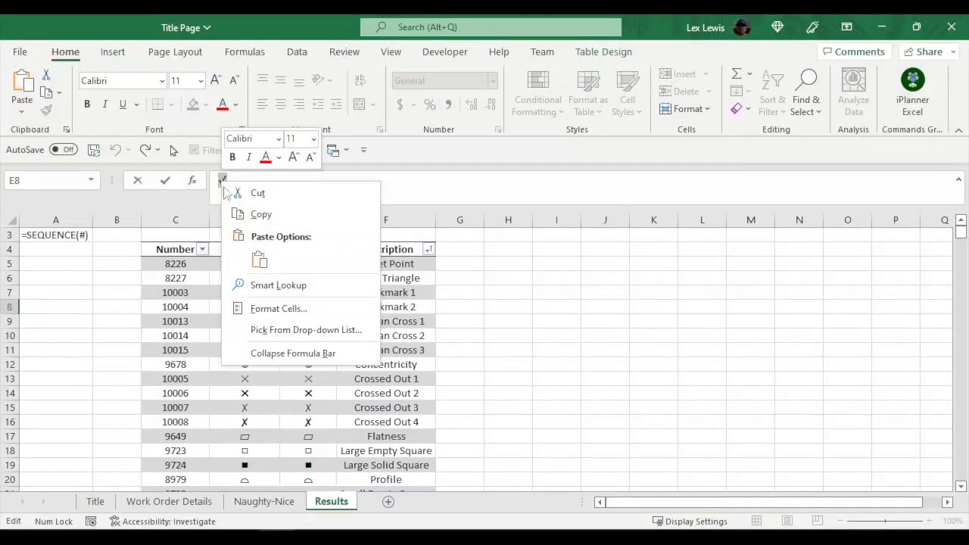
{"action": "left_click", "coordinate": [260, 216]}
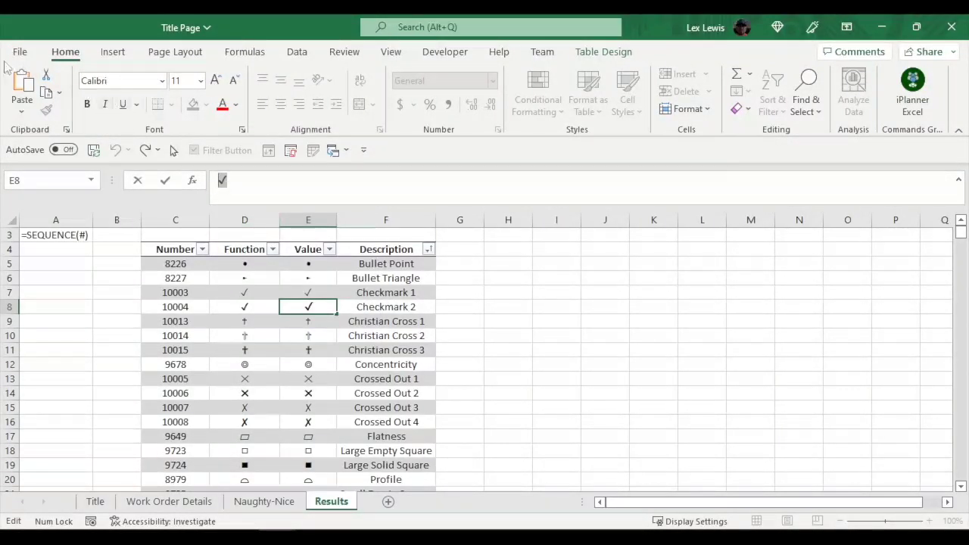
Open the AutoCorrect options from the Proofing settings and move the dialog over the Excel Options window.
{"action": "left_click", "coordinate": [23, 53]}
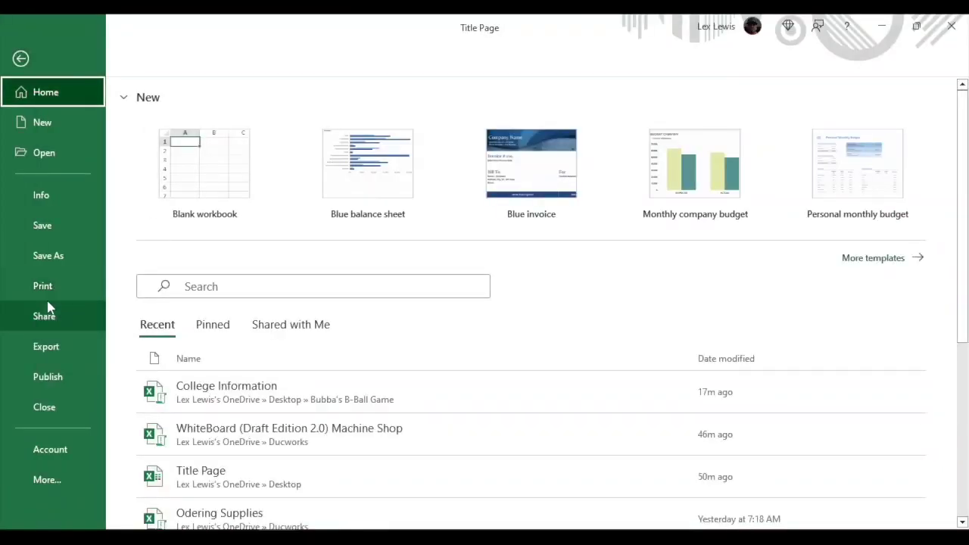
{"action": "left_click", "coordinate": [45, 477]}
{"action": "left_click", "coordinate": [56, 481]}
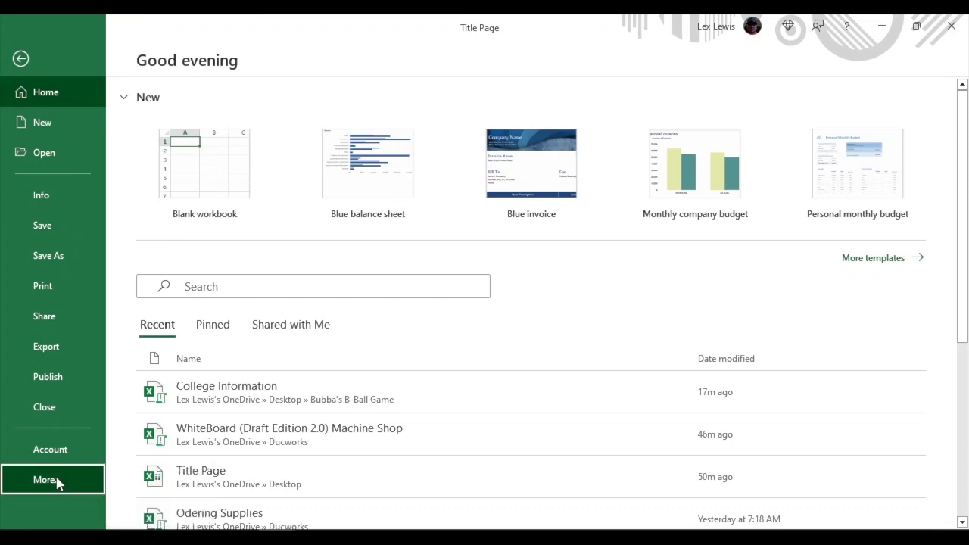
{"action": "left_click", "coordinate": [45, 480]}
{"action": "left_click", "coordinate": [121, 509]}
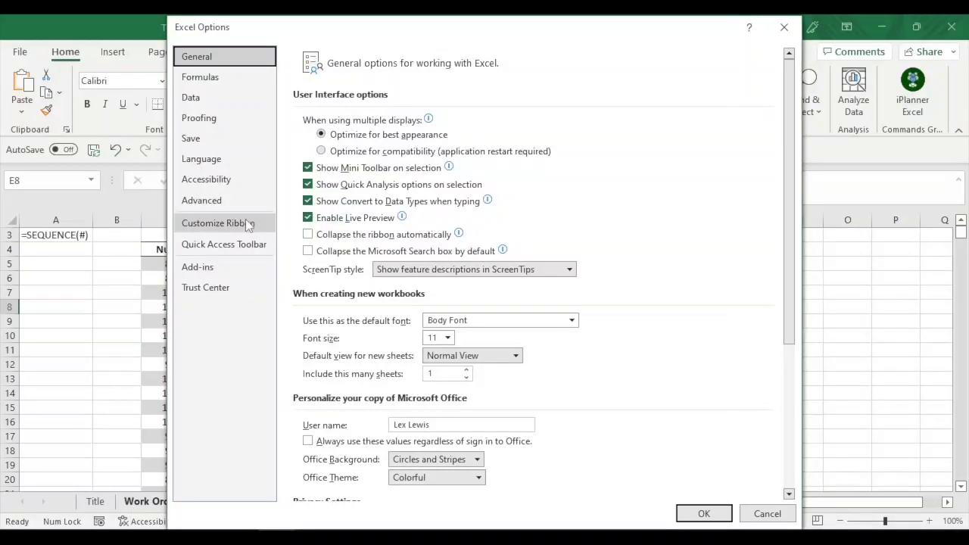
{"action": "left_click", "coordinate": [193, 125]}
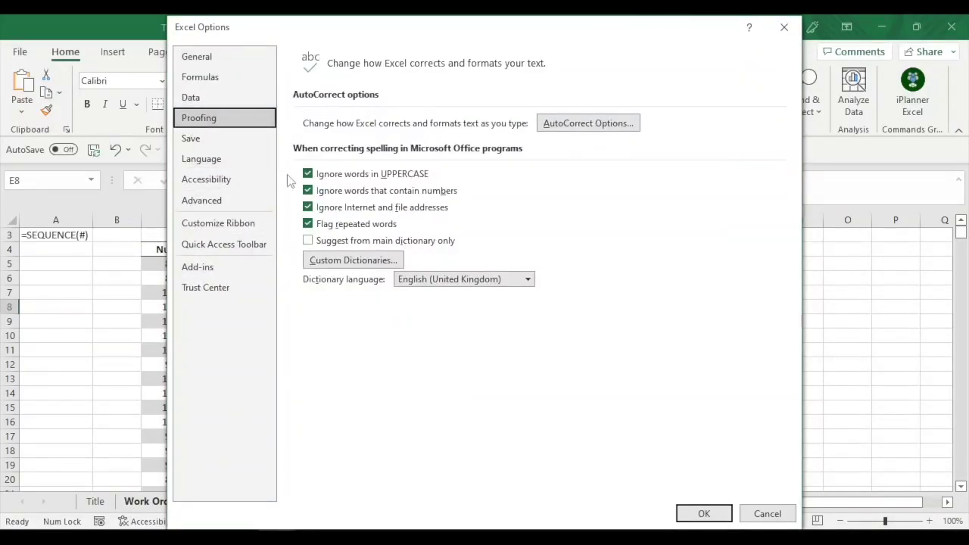
{"action": "left_click", "coordinate": [568, 129]}
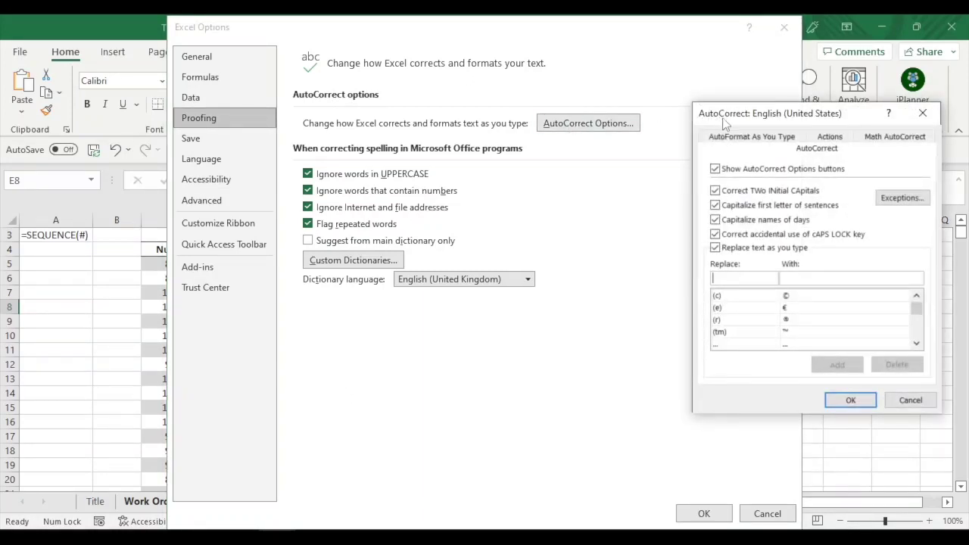
{"action": "left_click_drag", "start_coordinate": [723, 124], "coordinate": [334, 114]}
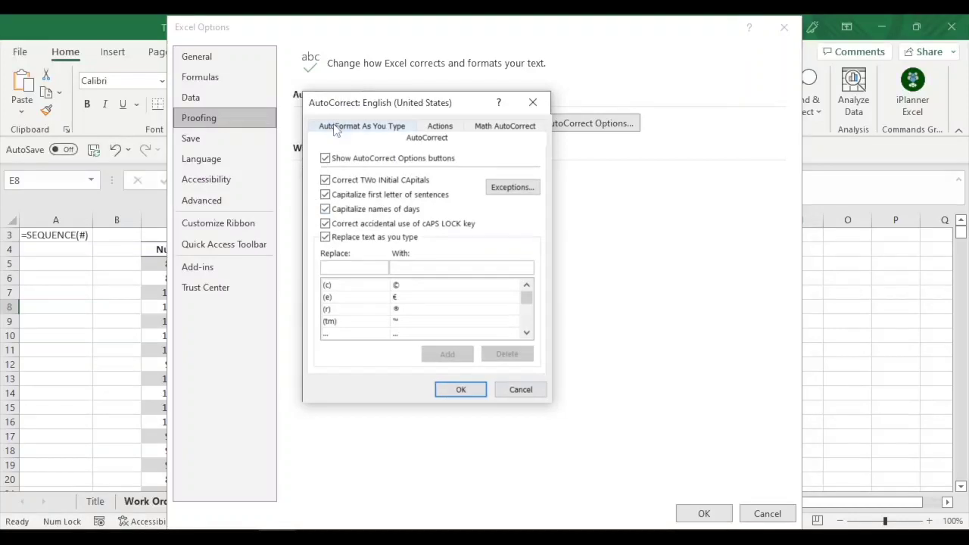
Look through the AutoFormat As You Type, Actions, Math AutoCorrect and AutoCorrect settings, and close the options without changes.
{"action": "left_click", "coordinate": [362, 128]}
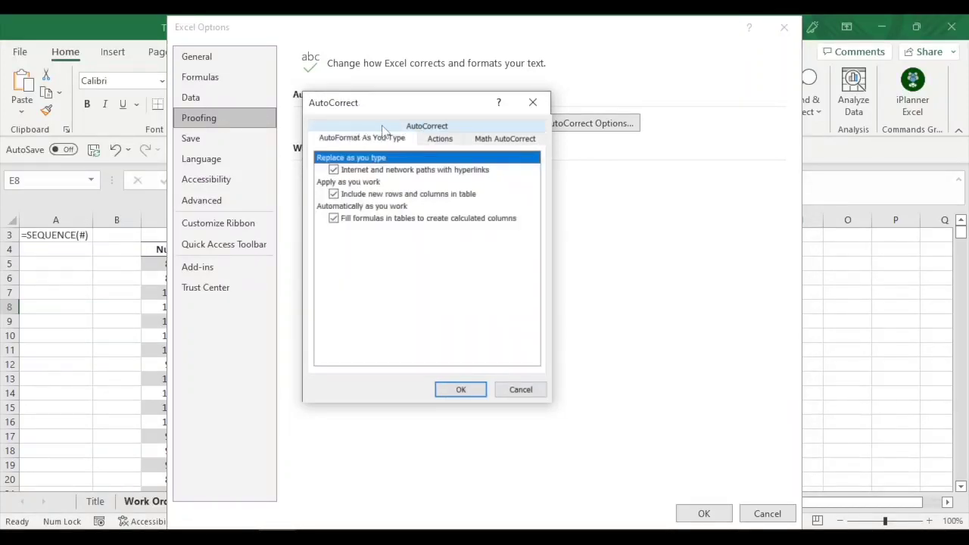
{"action": "left_click", "coordinate": [442, 139]}
{"action": "left_click", "coordinate": [486, 141]}
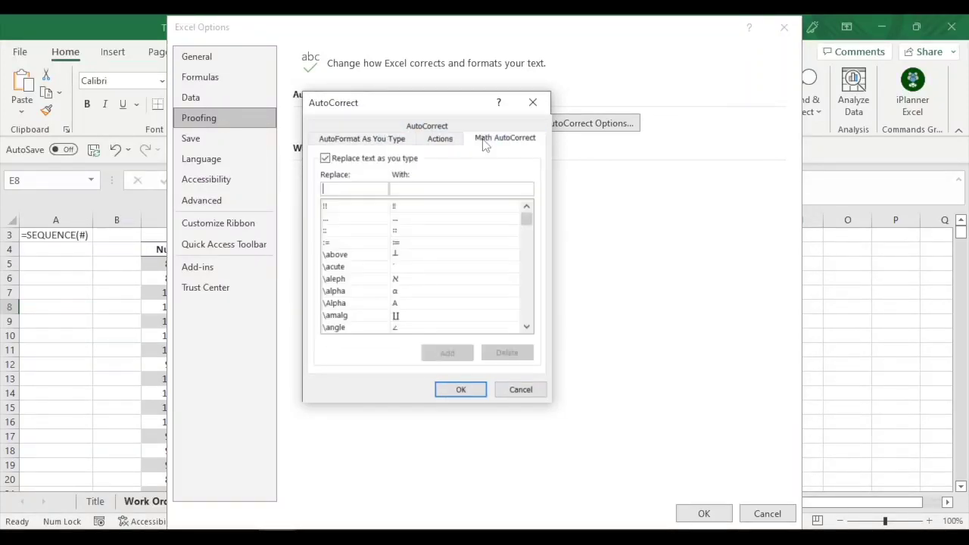
{"action": "left_click", "coordinate": [436, 129]}
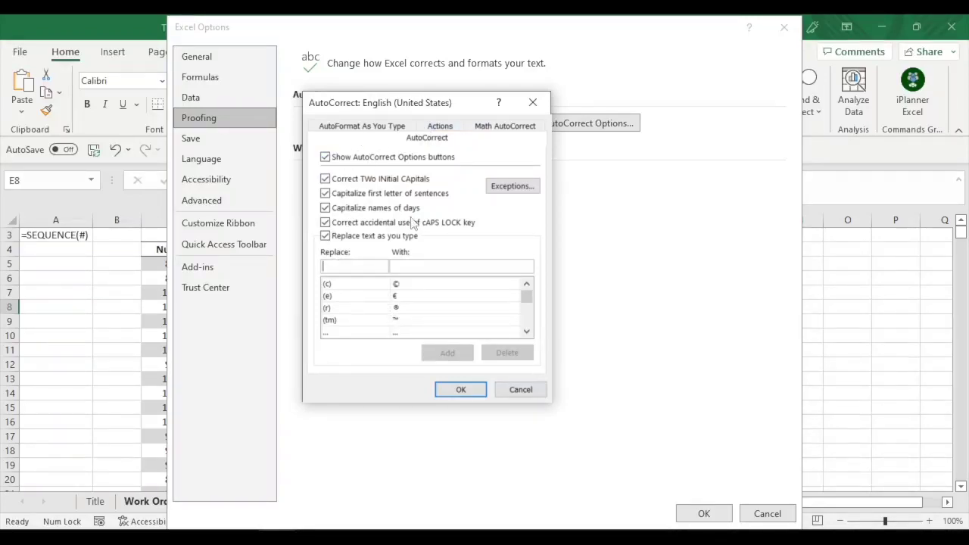
{"action": "left_click", "coordinate": [533, 102]}
{"action": "left_click", "coordinate": [784, 27]}
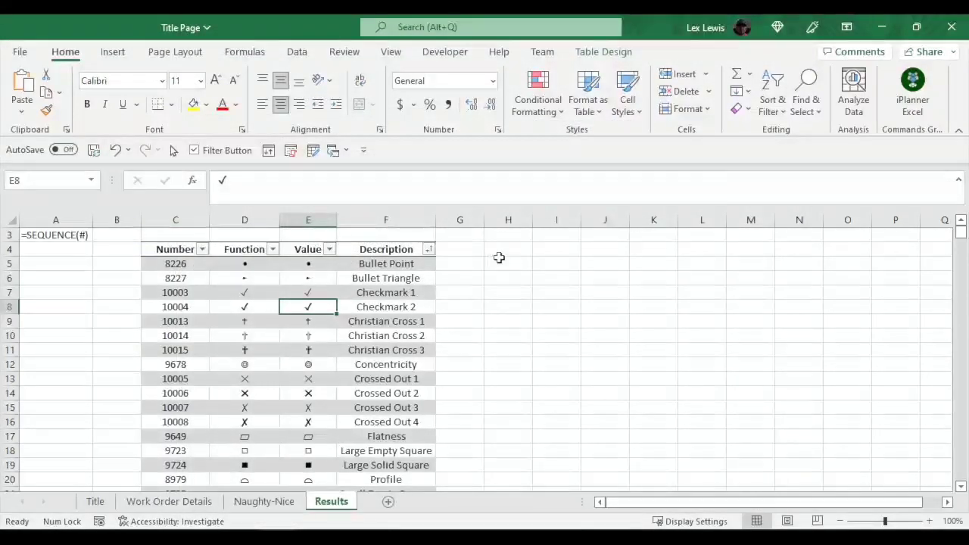
Test automatic spelling correction in cell H5 with trial words such as Yuo, clearing each one.
{"action": "left_click", "coordinate": [499, 262]}
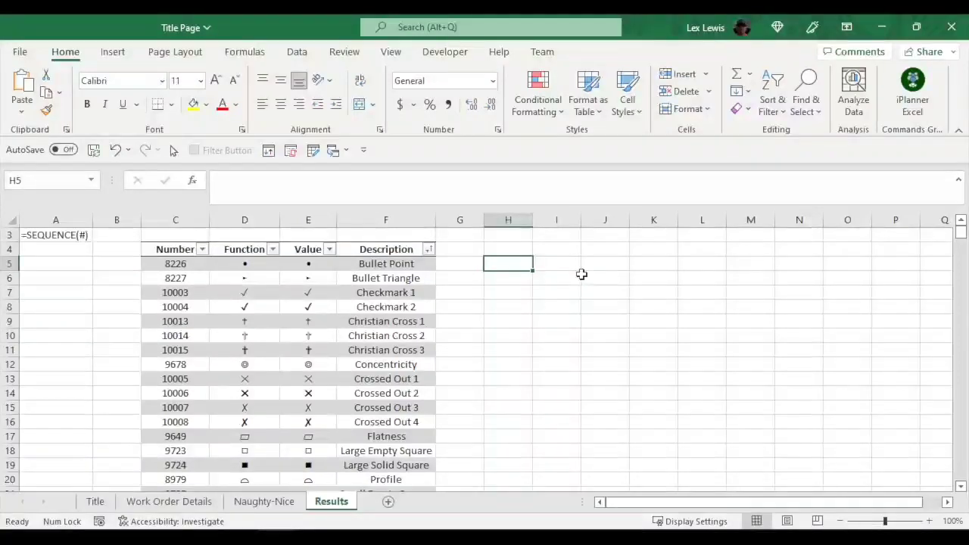
{"action": "type", "text": "output"}
{"action": "key", "text": "BackSpace"}
{"action": "key", "text": "BackSpace"}
{"action": "key", "text": "BackSpace"}
{"action": "key", "text": "BackSpace"}
{"action": "key", "text": "BackSpace"}
{"action": "key", "text": "BackSpace"}
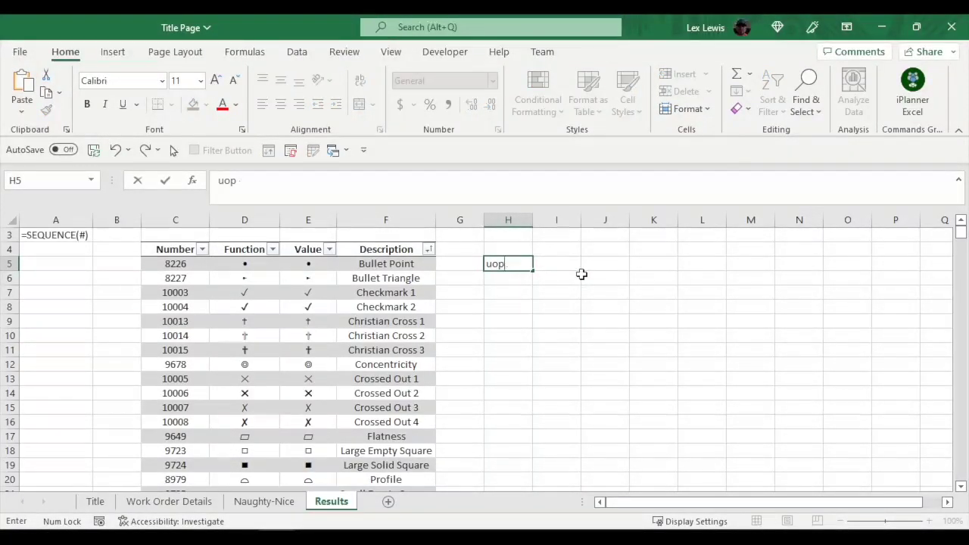
{"action": "type", "text": "You"}
{"action": "key", "text": "BackSpace"}
{"action": "key", "text": "BackSpace"}
{"action": "type", "text": "Yuo"}
{"action": "key", "text": "BackSpace"}
{"action": "key", "text": "BackSpace"}
{"action": "key", "text": "BackSpace"}
Try the letters ppp in cell H5 and clear the entry.
{"action": "type", "text": "ppp"}
{"action": "double_click", "coordinate": [500, 266]}
{"action": "key", "text": "BackSpace"}
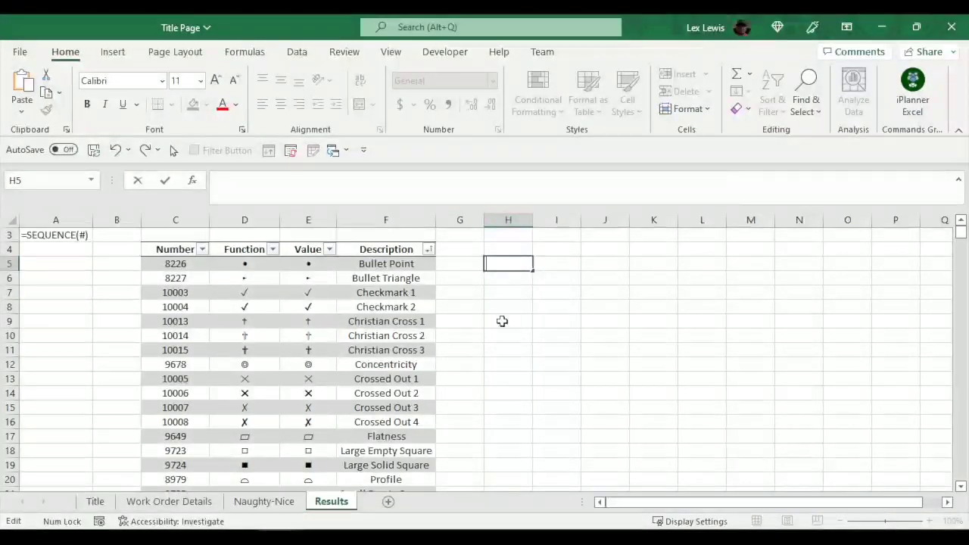
{"action": "left_click", "coordinate": [502, 321]}
Return to the AutoCorrect options within the Proofing settings.
{"action": "left_click", "coordinate": [20, 52]}
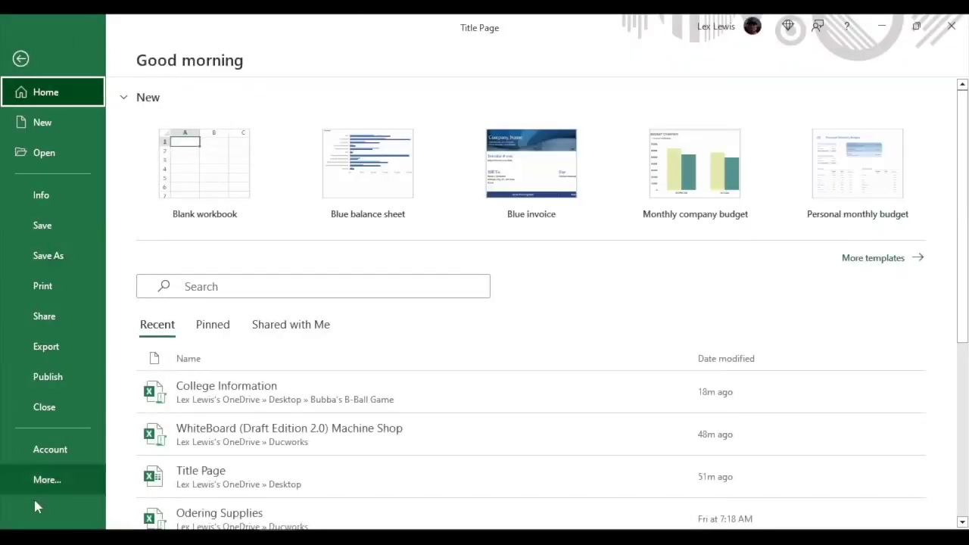
{"action": "left_click", "coordinate": [44, 480]}
{"action": "left_click", "coordinate": [142, 512]}
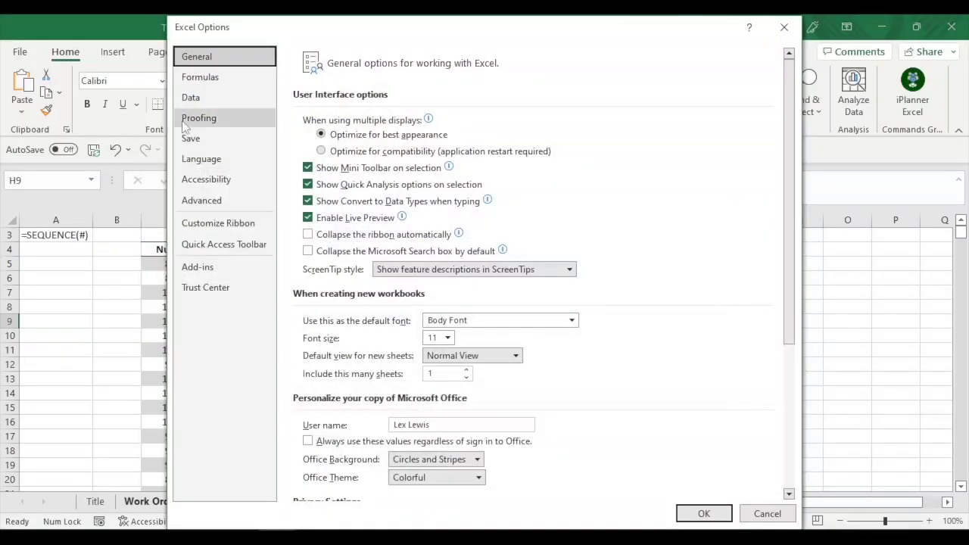
{"action": "left_click", "coordinate": [199, 117]}
{"action": "left_click", "coordinate": [583, 123]}
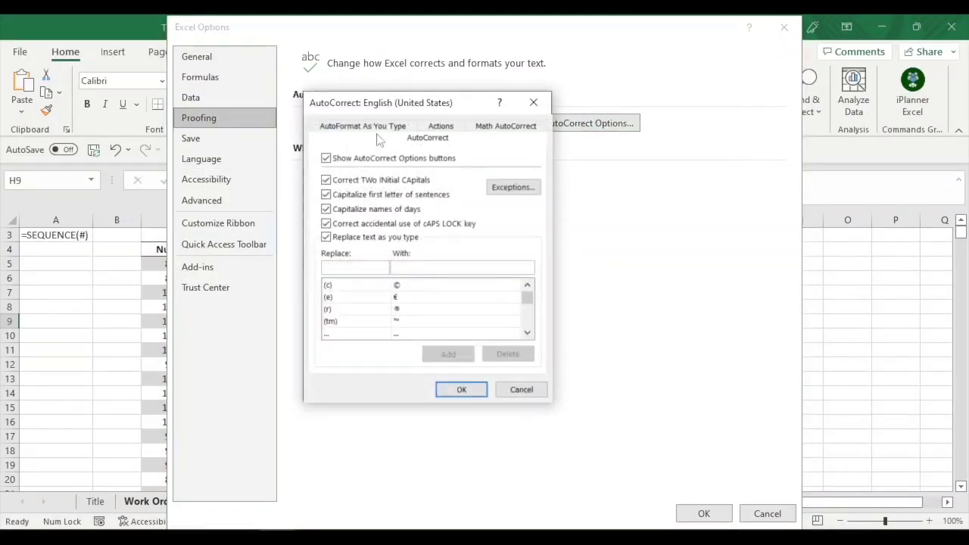
Add an AutoCorrect entry that replaces ppp with ✓, accept it and close Excel Options.
{"action": "left_click", "coordinate": [341, 269]}
{"action": "left_click", "coordinate": [402, 268]}
{"action": "type", "text": "✓"}
{"action": "key", "text": "BackSpace"}
{"action": "left_click", "coordinate": [369, 269]}
{"action": "type", "text": "ppp"}
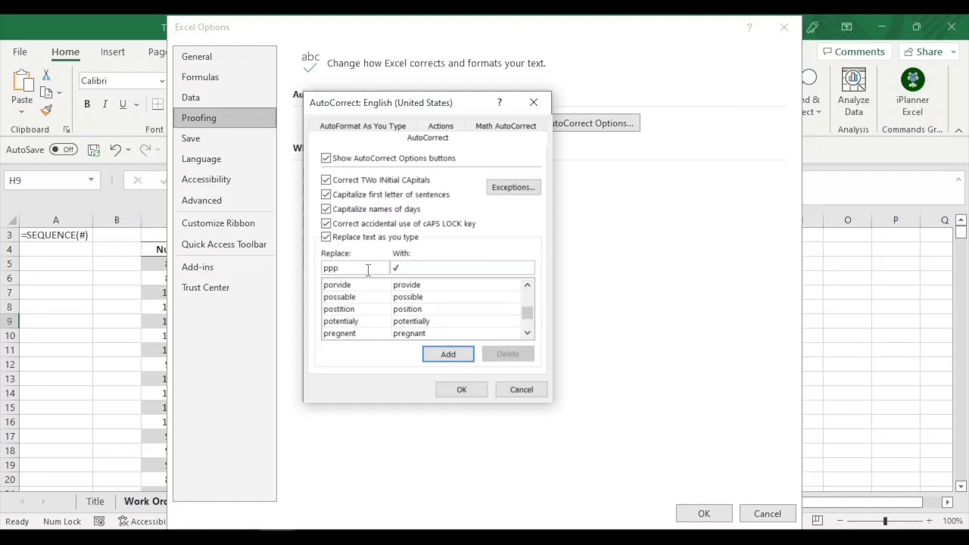
{"action": "left_click", "coordinate": [446, 355]}
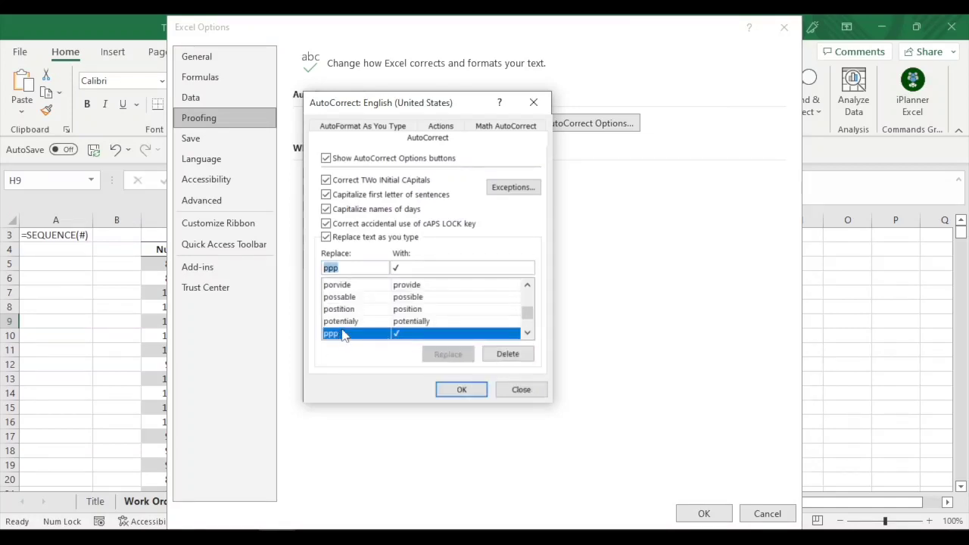
{"action": "left_click", "coordinate": [462, 390]}
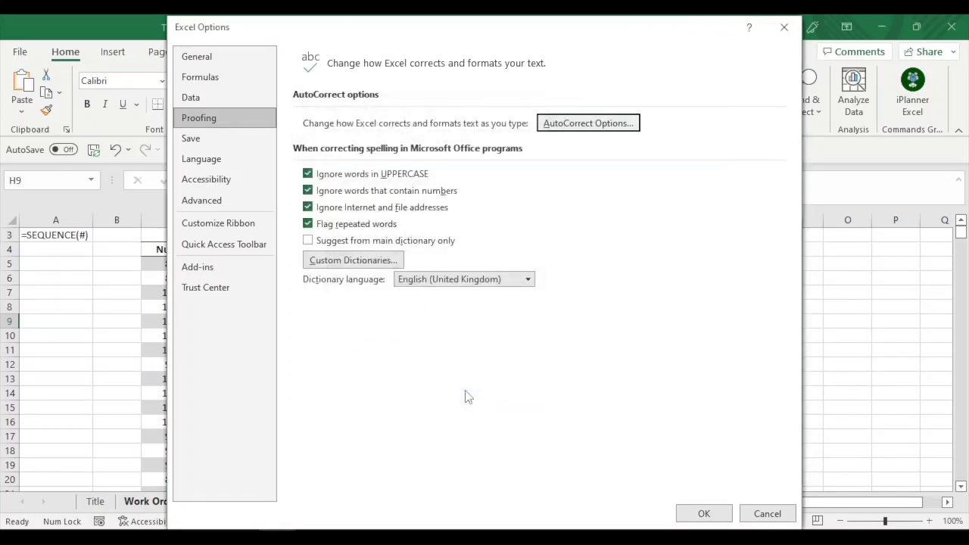
{"action": "left_click", "coordinate": [784, 28]}
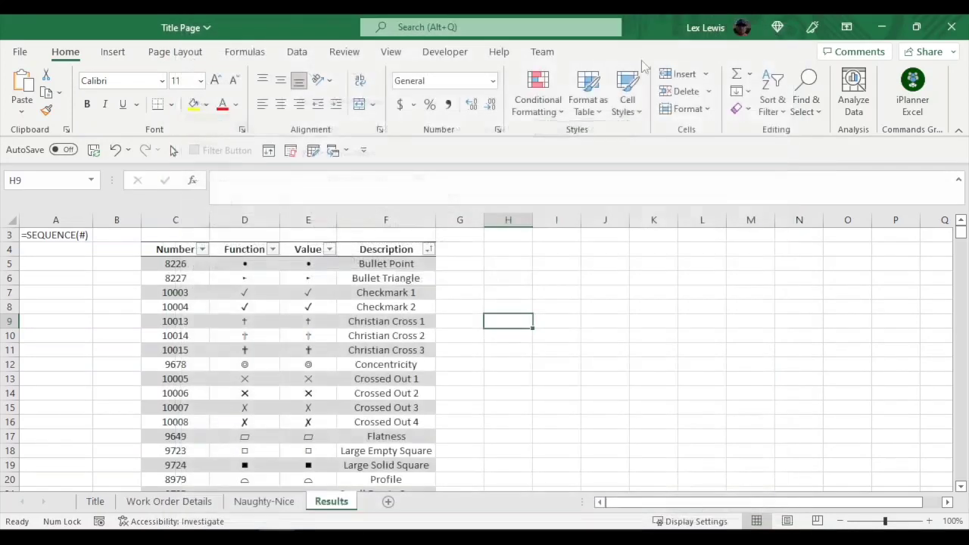
On the Work Order Details sheet, enter a check mark in In Shop cell C5 using the ppp shortcut.
{"action": "left_click", "coordinate": [169, 501]}
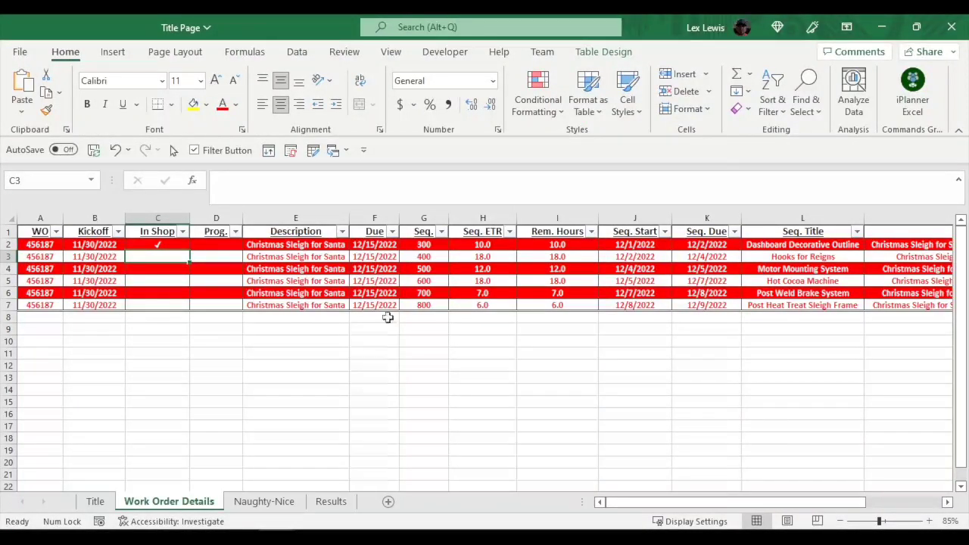
{"action": "left_click", "coordinate": [160, 285]}
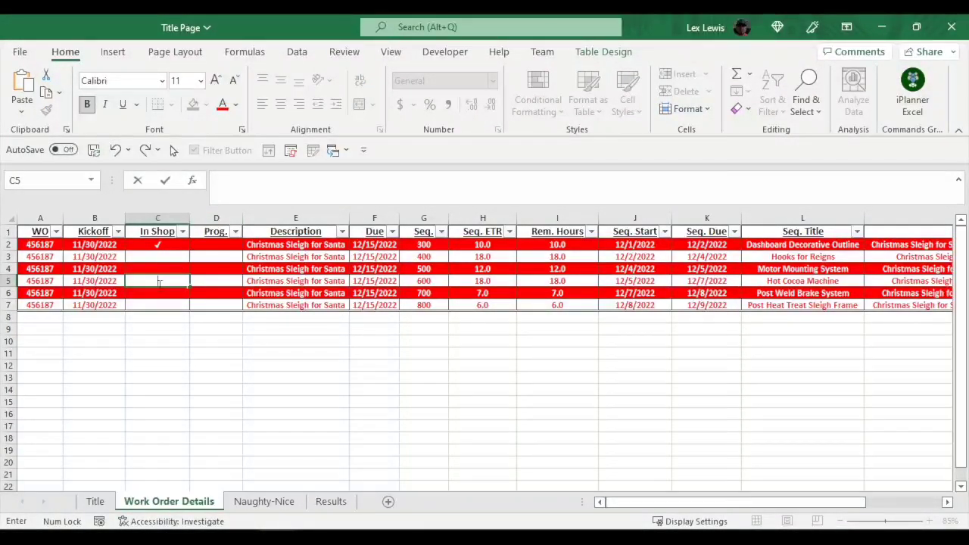
{"action": "type", "text": "ppp"}
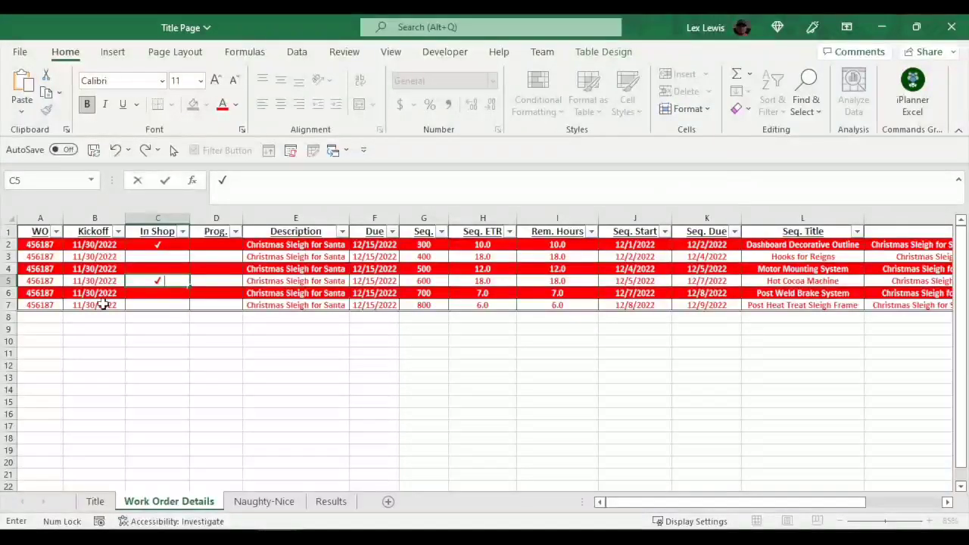
{"action": "key", "text": "Return"}
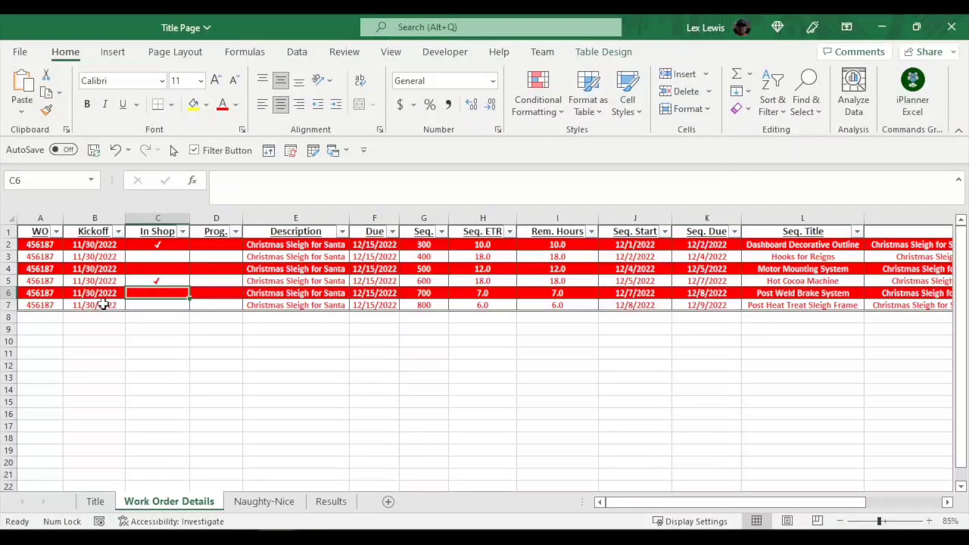
Inspect the character stored in In Shop cell C5, leaving the cell unchanged.
{"action": "key", "text": "Up"}
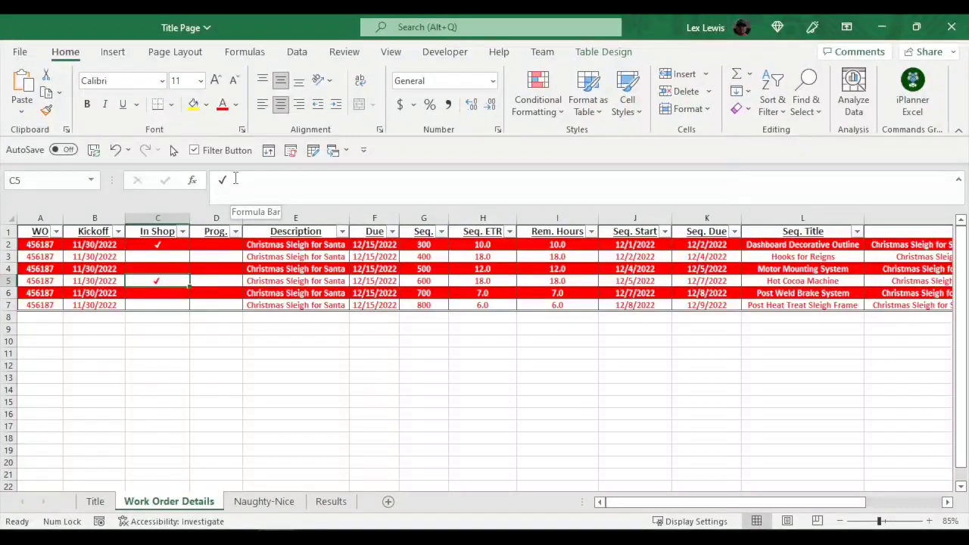
{"action": "double_click", "coordinate": [216, 178]}
{"action": "left_click", "coordinate": [157, 327]}
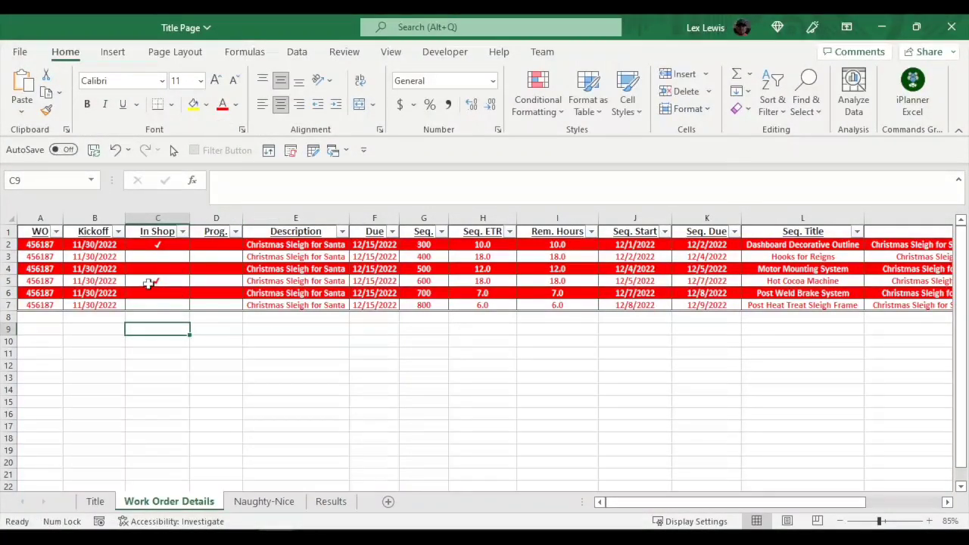
{"action": "left_click", "coordinate": [153, 281]}
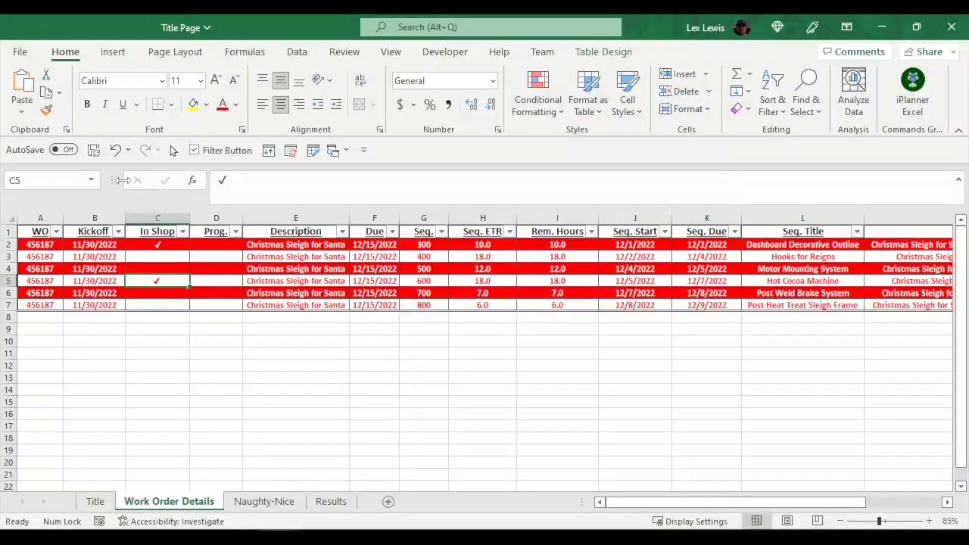
On the Naughty-Nice sheet, enter a check mark in Nice cell C6 using the ppp shortcut.
{"action": "left_click", "coordinate": [262, 501]}
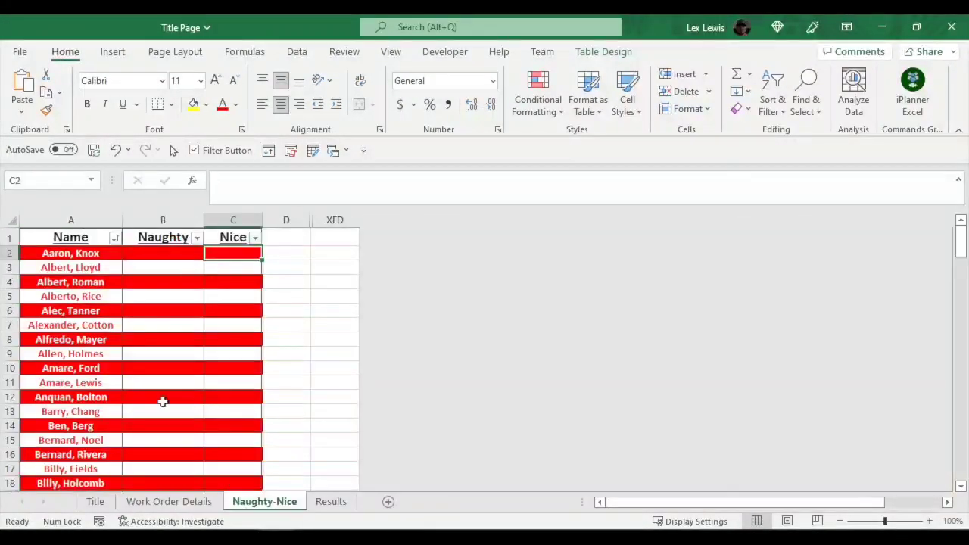
{"action": "left_click", "coordinate": [174, 501]}
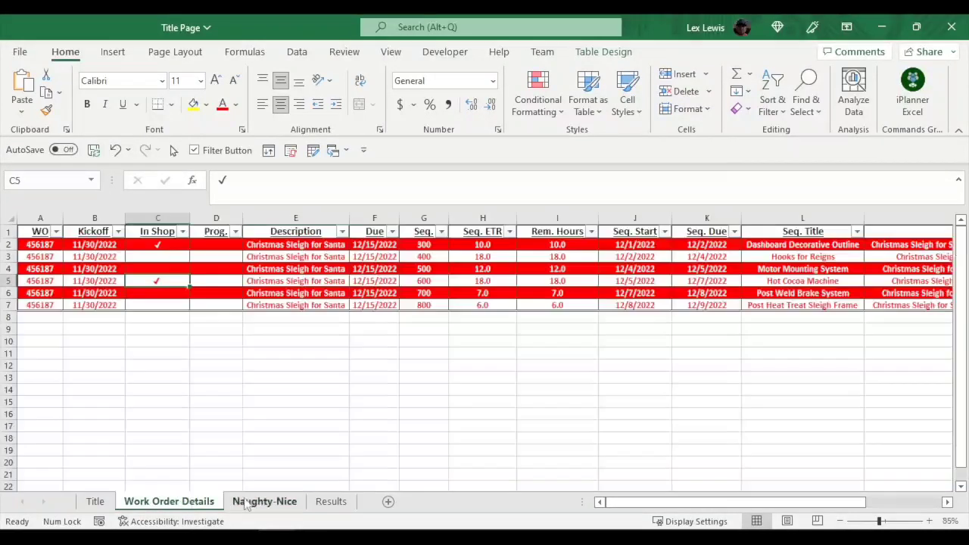
{"action": "left_click", "coordinate": [247, 502]}
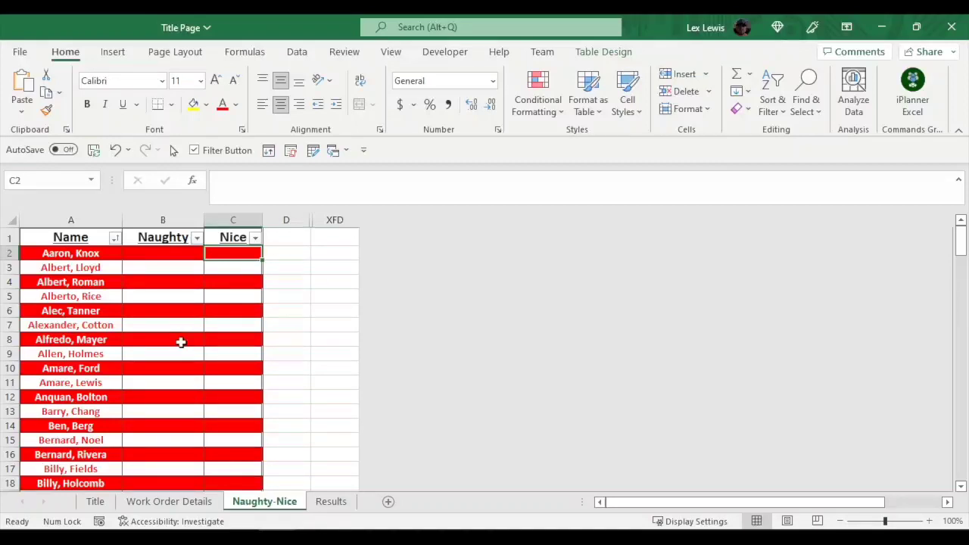
{"action": "key", "text": "Left"}
{"action": "key", "text": "Down"}
{"action": "key", "text": "Down"}
{"action": "key", "text": "Down"}
{"action": "key", "text": "Down"}
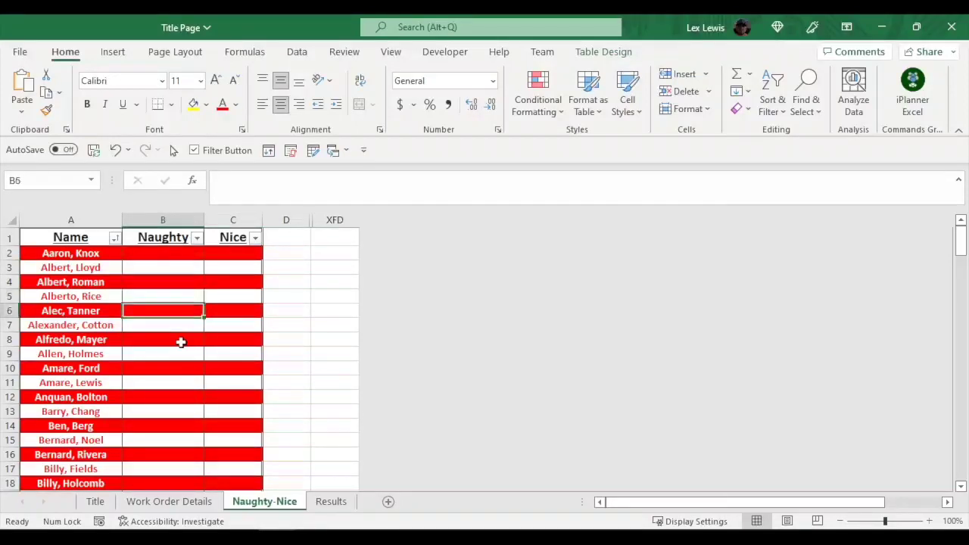
{"action": "key", "text": "Right"}
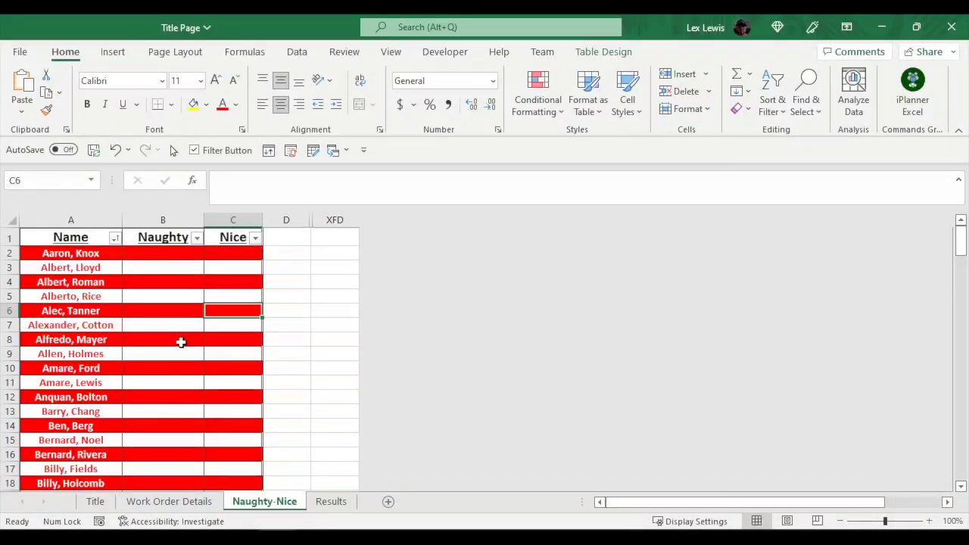
{"action": "key", "text": "F2"}
{"action": "type", "text": "ppp"}
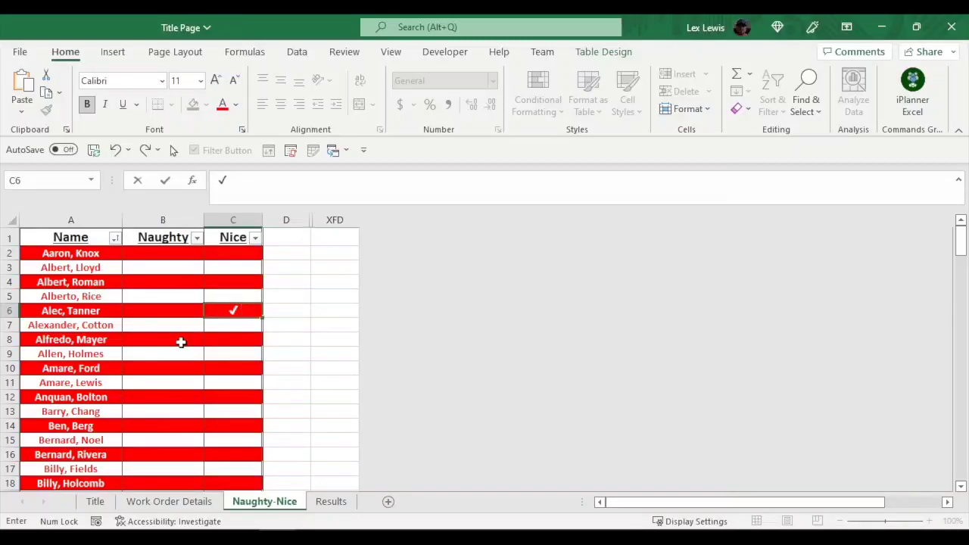
{"action": "key", "text": "Left"}
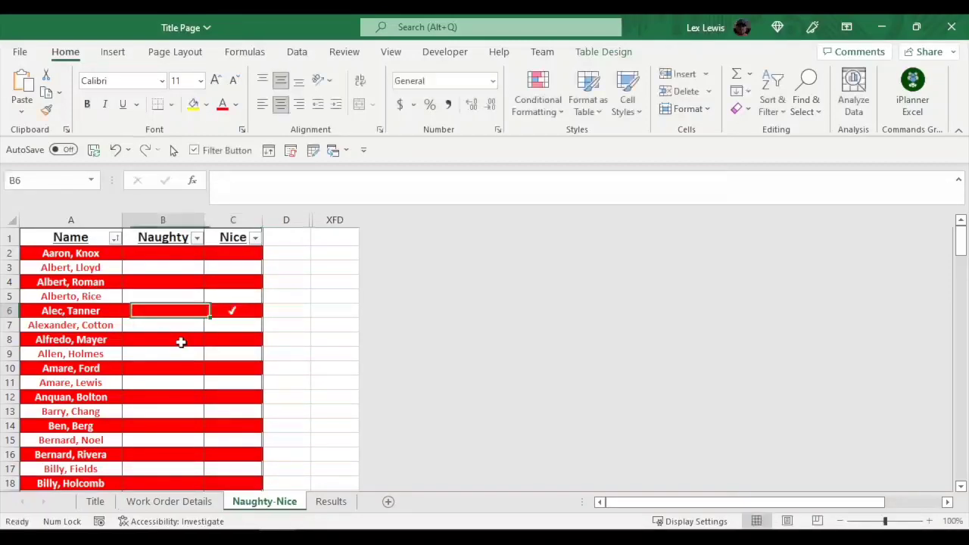